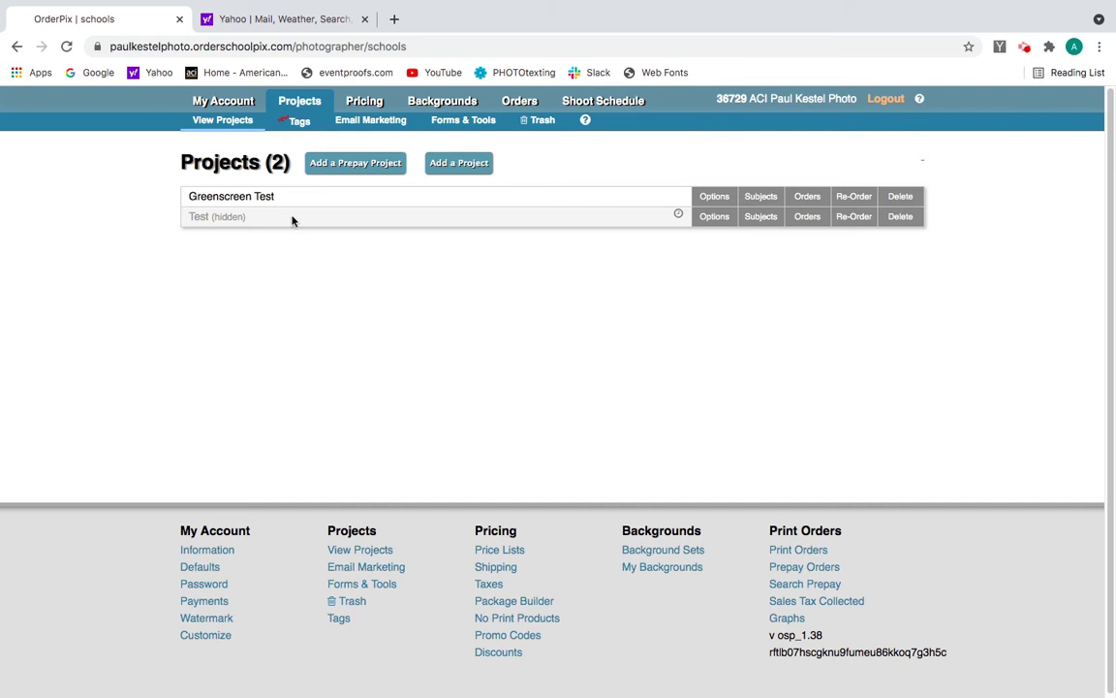
Create a new price list named "Demo" and save it
{"action": "left_click", "coordinate": [365, 104]}
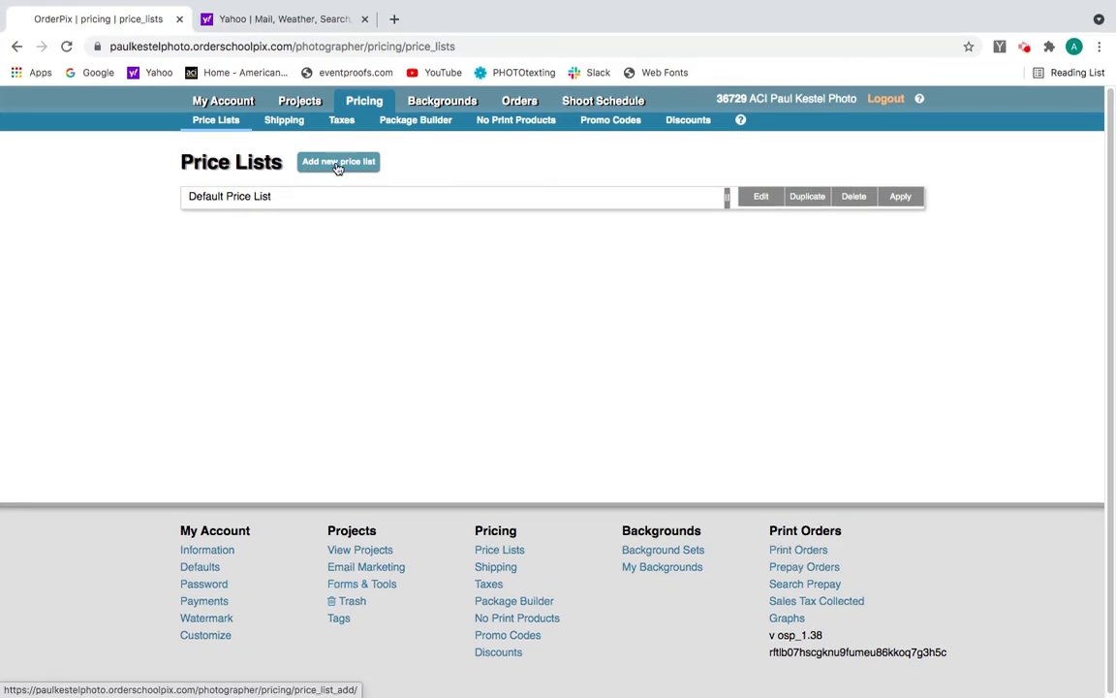
{"action": "left_click", "coordinate": [337, 163]}
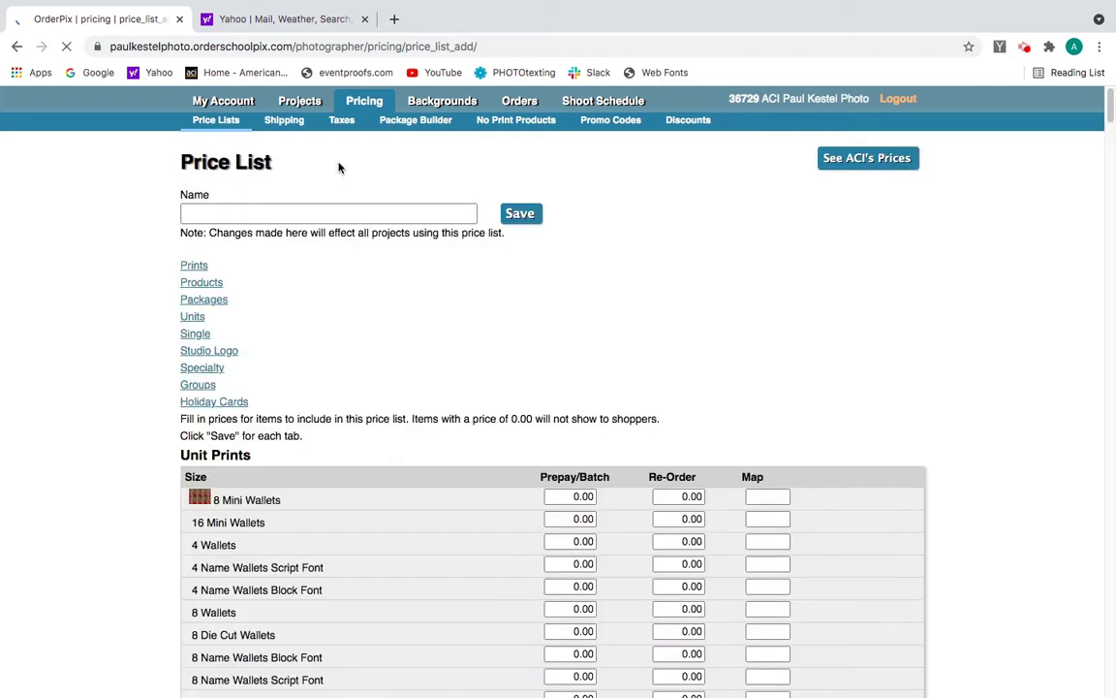
{"action": "left_click", "coordinate": [357, 212]}
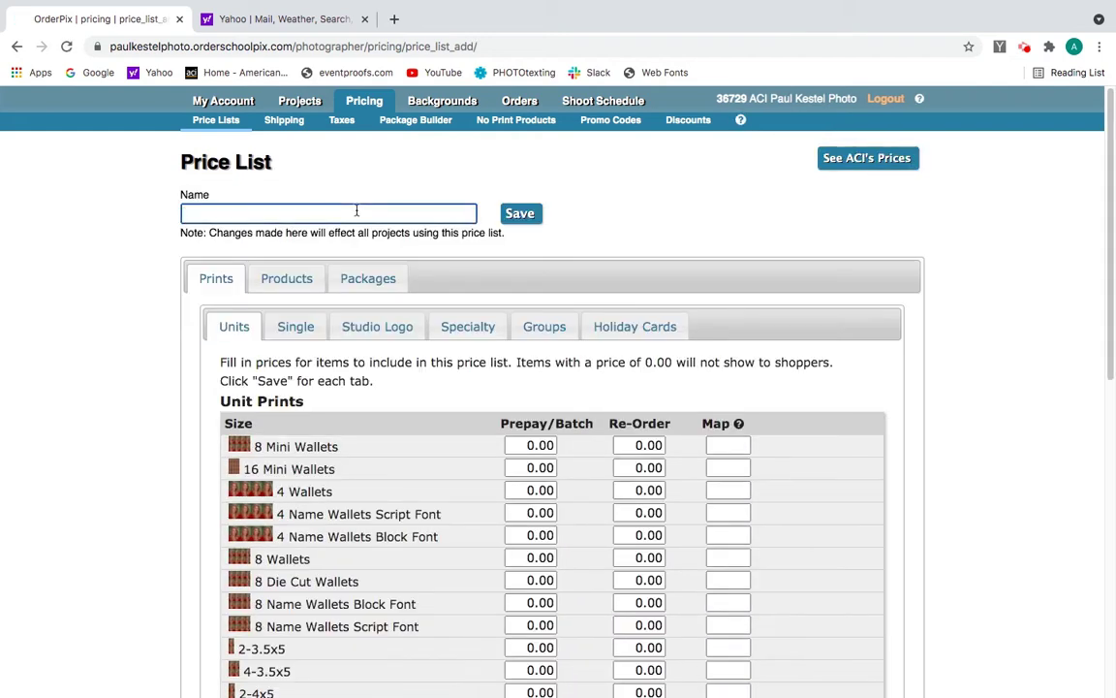
{"action": "type", "text": "Demo"}
{"action": "left_click", "coordinate": [517, 214]}
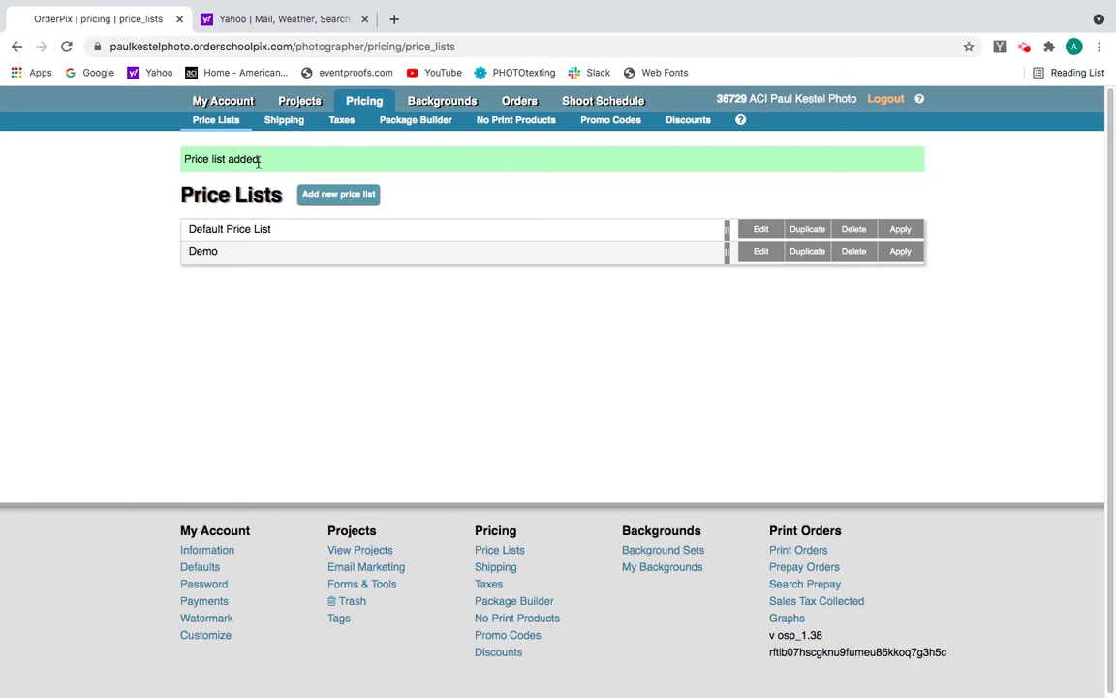
Edit the Demo price list and set the 8 Wallets unit print to 10.00 for prepay/batch and 13.00 for re-order
{"action": "left_click", "coordinate": [761, 253]}
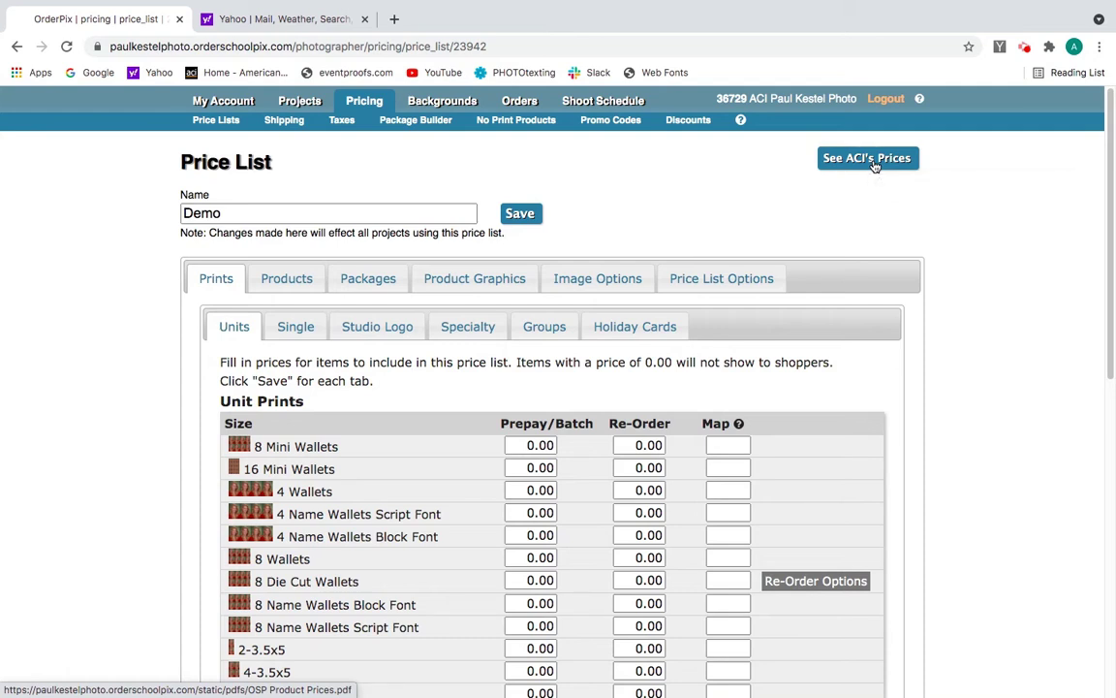
{"action": "scroll", "coordinate": [613, 384], "scroll_direction": "down", "scroll_amount": 3}
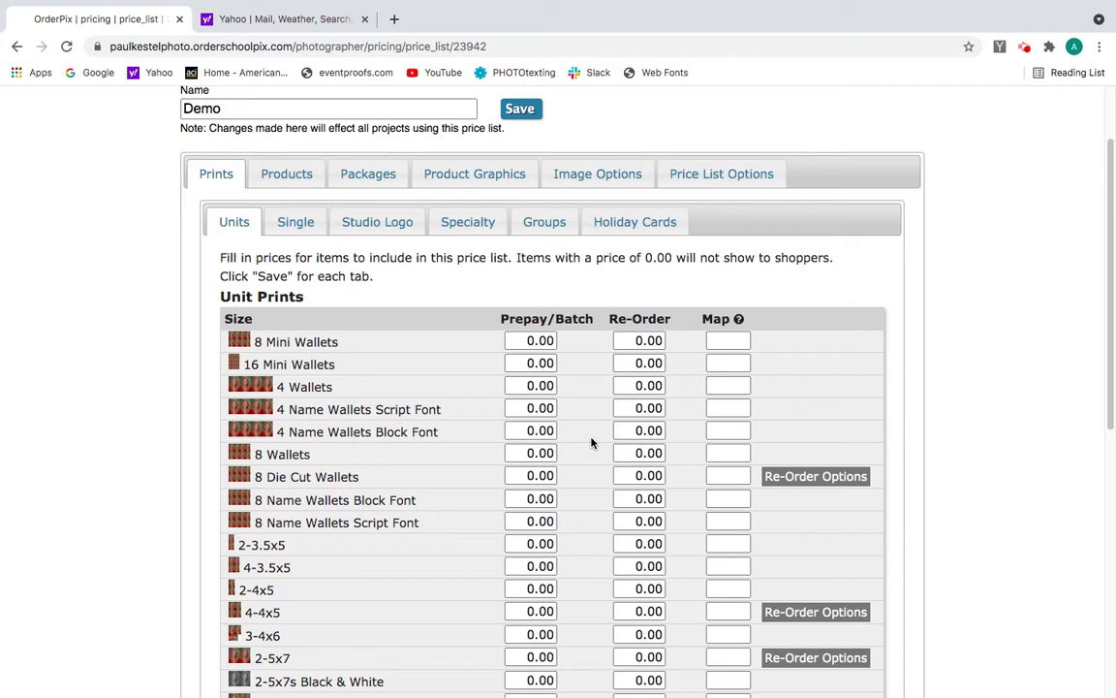
{"action": "scroll", "coordinate": [590, 441], "scroll_direction": "up", "scroll_amount": 1}
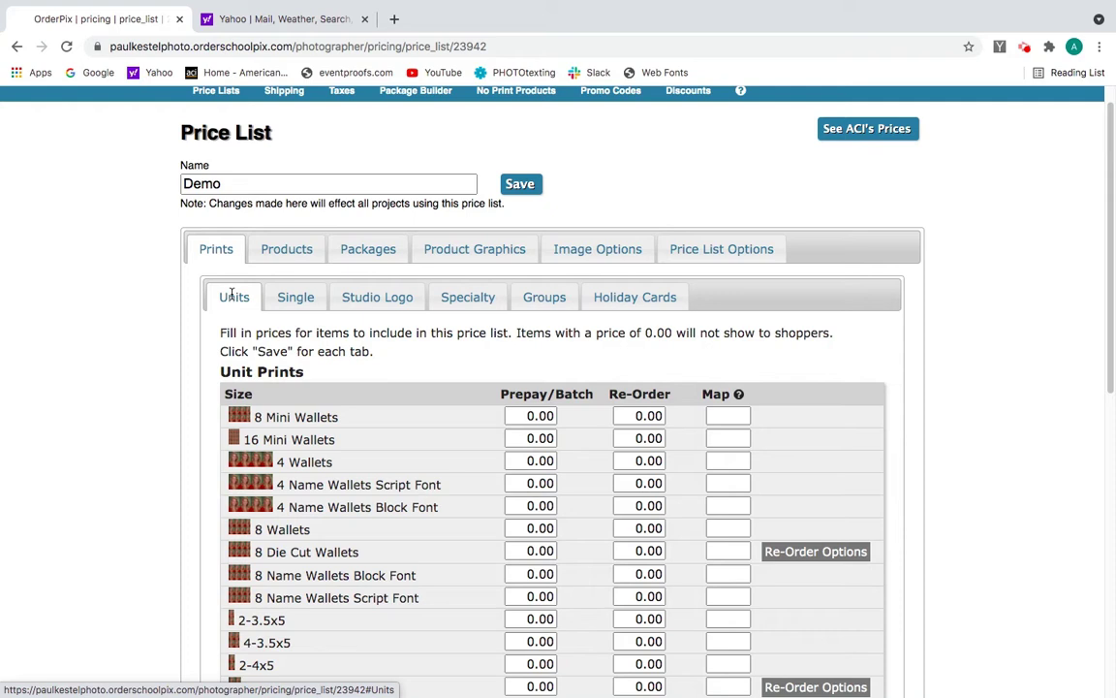
{"action": "scroll", "coordinate": [295, 451], "scroll_direction": "down", "scroll_amount": 4}
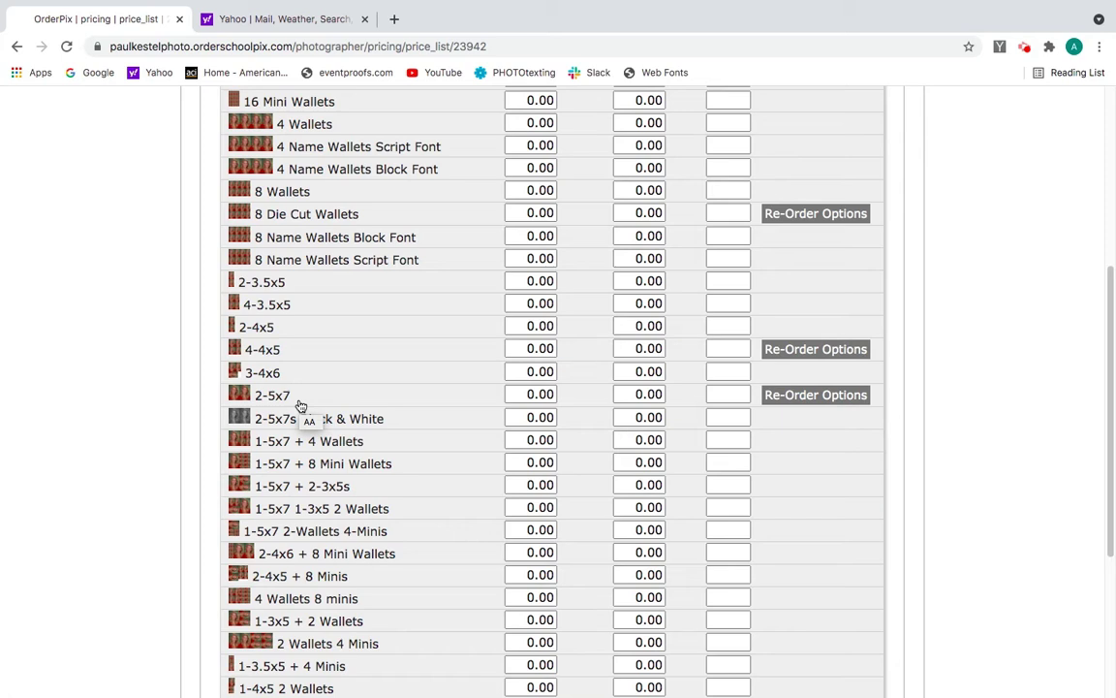
{"action": "left_click", "coordinate": [516, 192]}
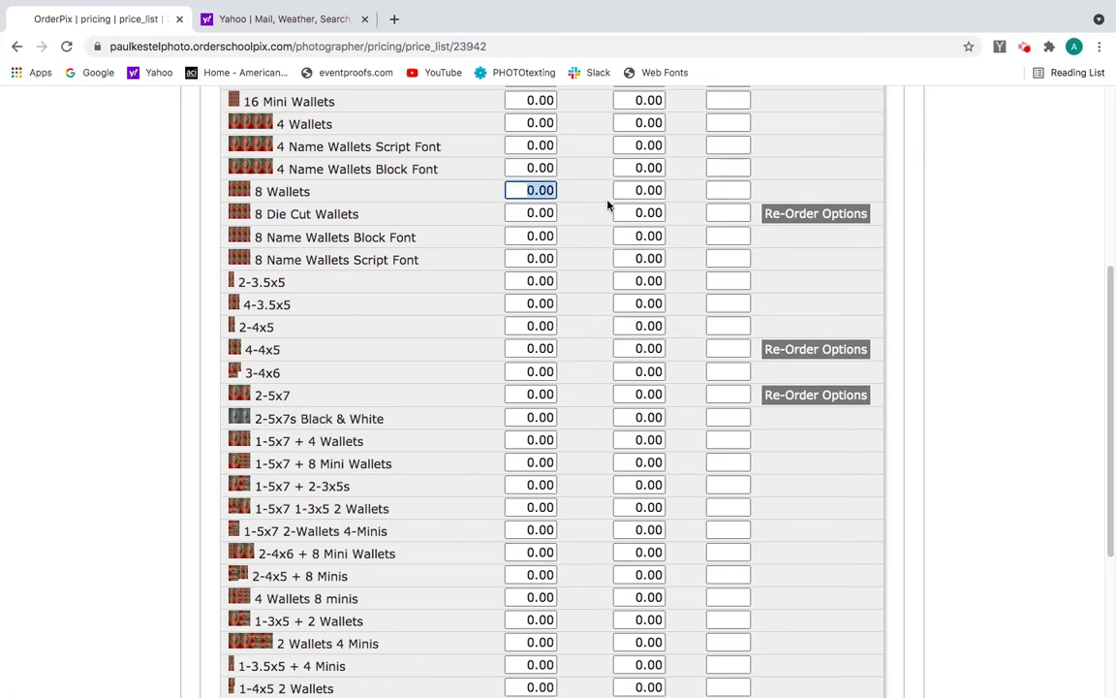
{"action": "type", "text": "10.00"}
{"action": "scroll", "coordinate": [533, 230], "scroll_direction": "up", "scroll_amount": 3}
{"action": "scroll", "coordinate": [533, 226], "scroll_direction": "up", "scroll_amount": 1}
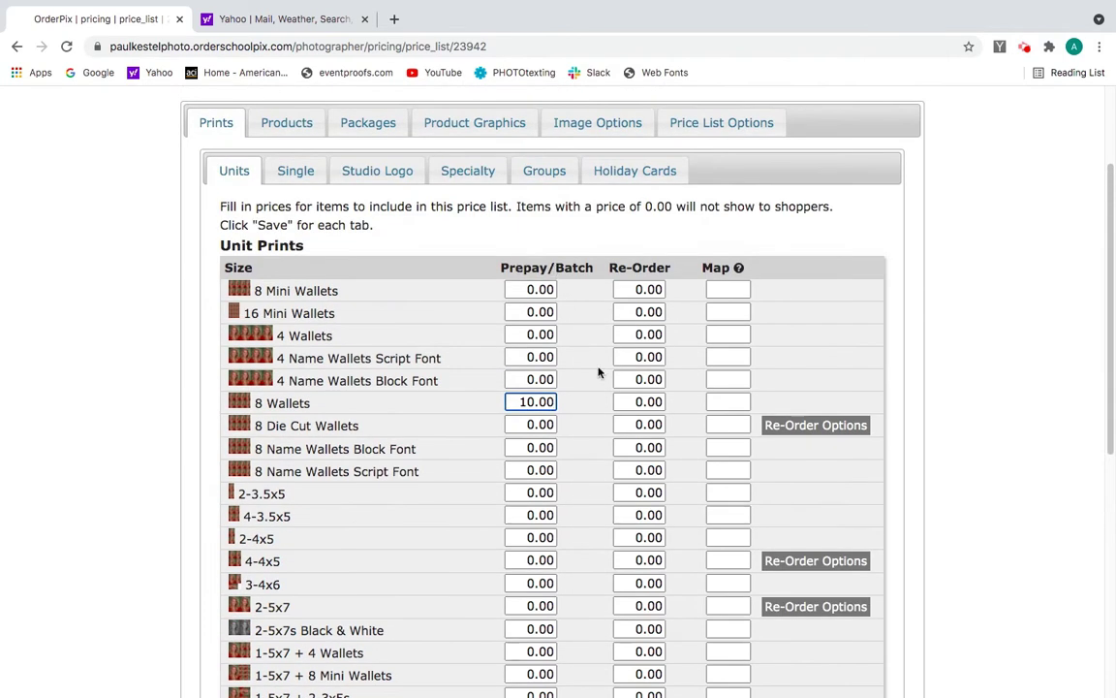
{"action": "left_click", "coordinate": [634, 396]}
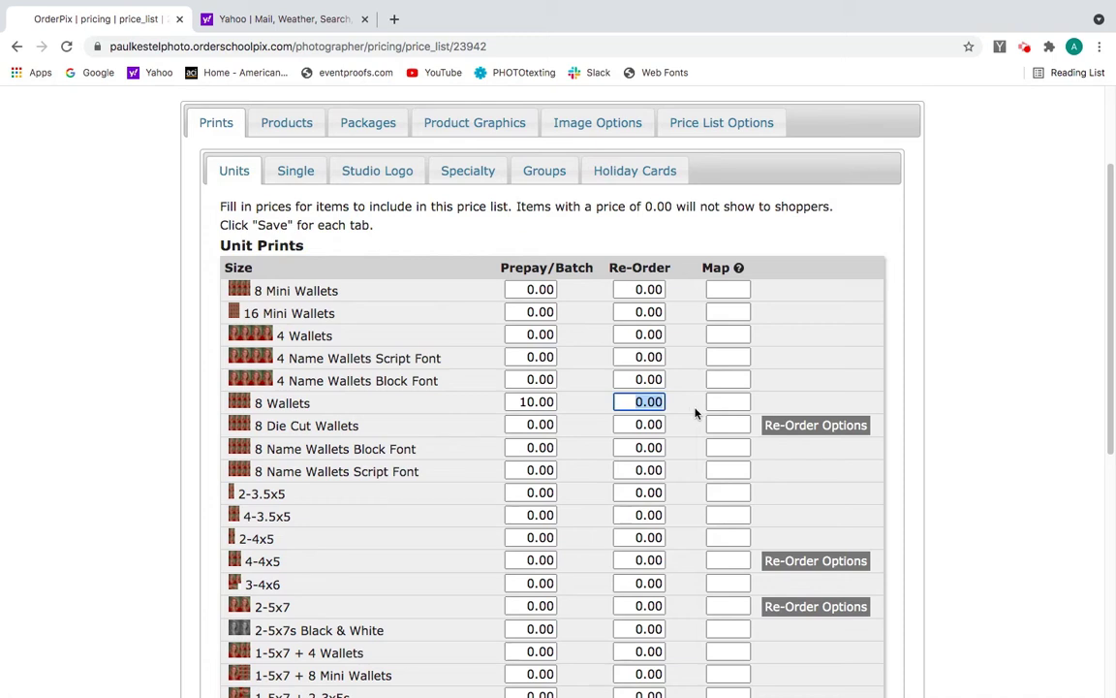
{"action": "type", "text": "13.00"}
Set the 2-5x7 unit print to 10.00 for prepay/batch and 13.00 for re-order
{"action": "scroll", "coordinate": [353, 482], "scroll_direction": "down", "scroll_amount": 2}
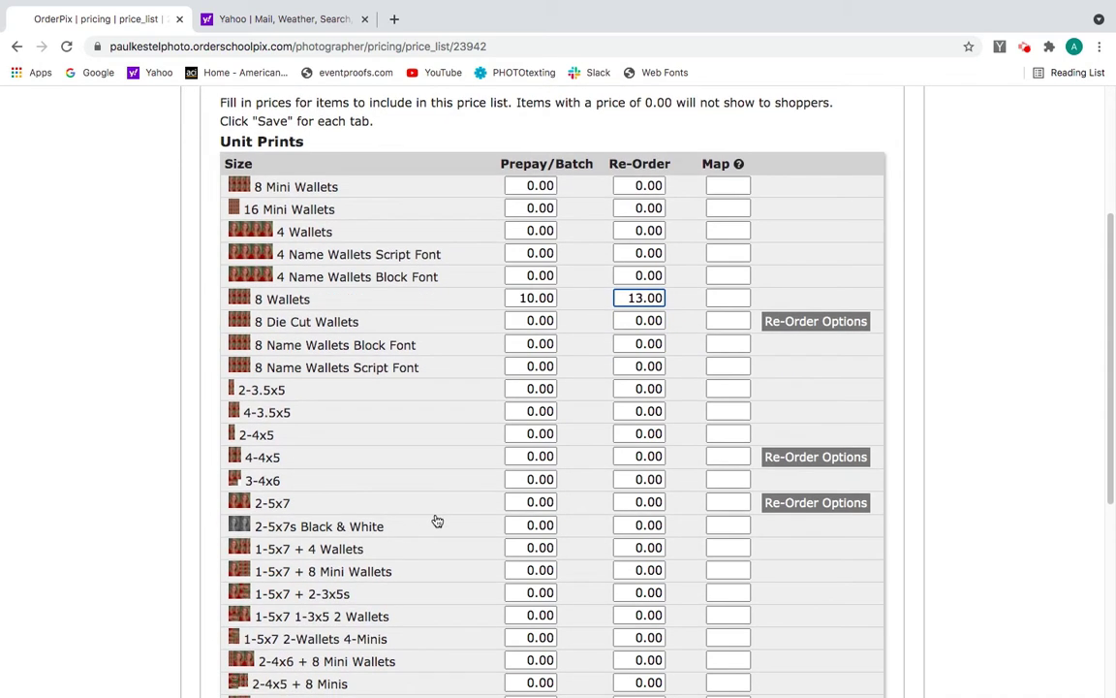
{"action": "left_click", "coordinate": [533, 501]}
{"action": "type", "text": "10.00"}
{"action": "key", "text": "Tab"}
{"action": "type", "text": "13.00"}
Price the 8x10 single print at 15.00 for prepay/batch and 20.00 for re-order
{"action": "scroll", "coordinate": [428, 409], "scroll_direction": "up", "scroll_amount": 3}
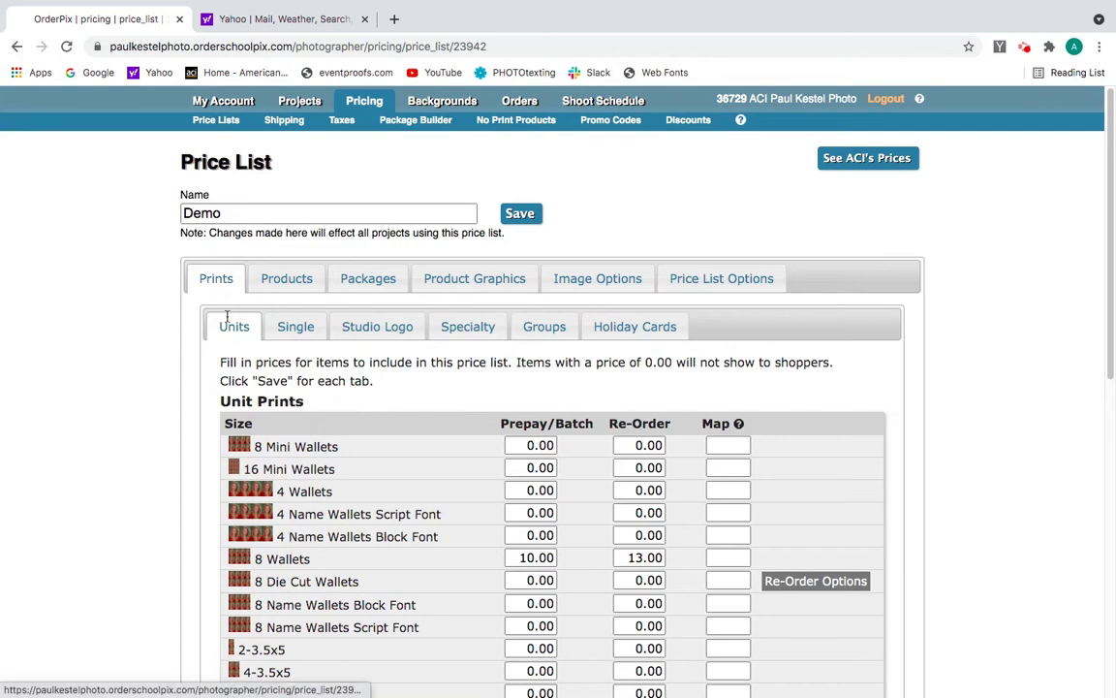
{"action": "left_click", "coordinate": [291, 329]}
{"action": "scroll", "coordinate": [324, 340], "scroll_direction": "down", "scroll_amount": 3}
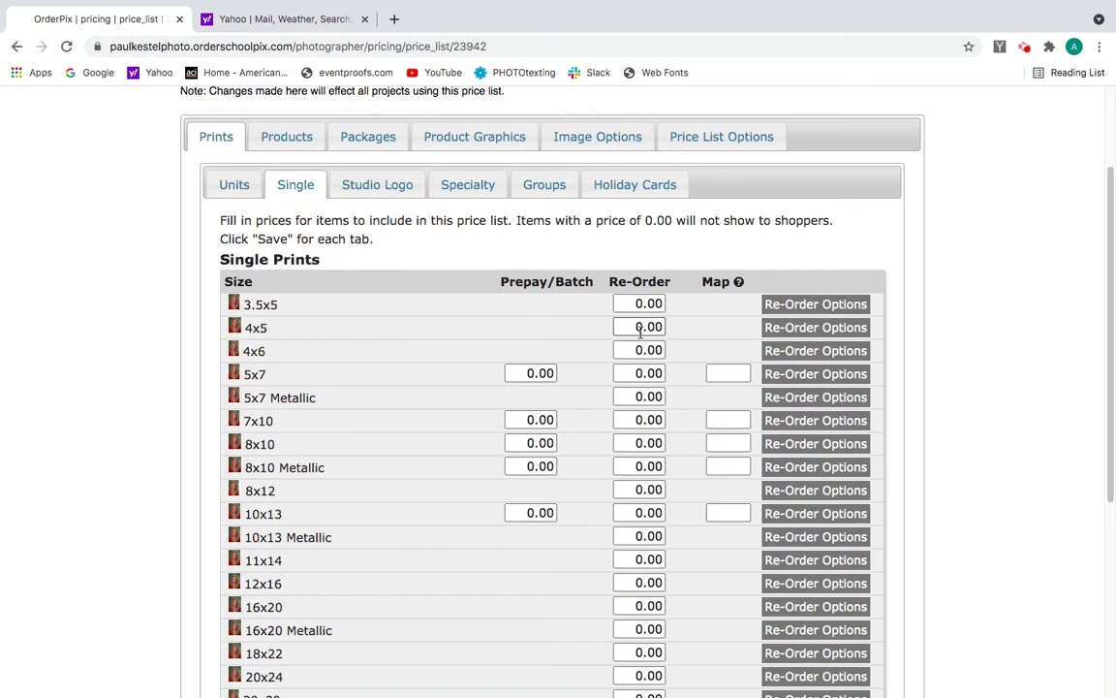
{"action": "scroll", "coordinate": [489, 349], "scroll_direction": "down", "scroll_amount": 1}
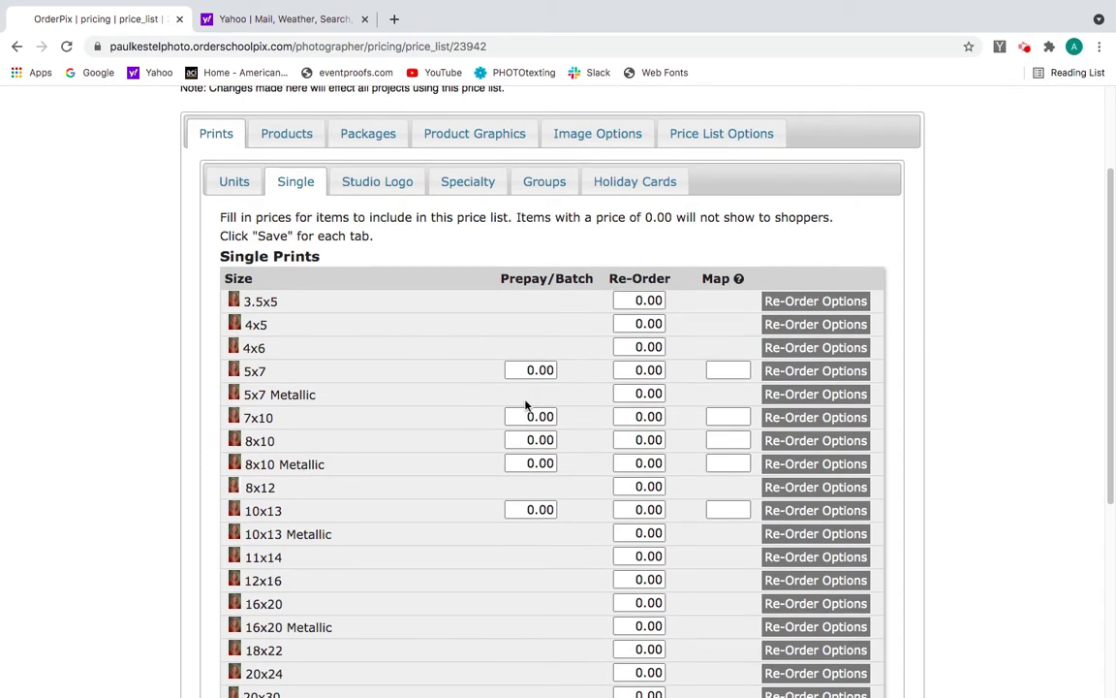
{"action": "left_click", "coordinate": [521, 438]}
{"action": "type", "text": "15.00"}
{"action": "key", "text": "Tab"}
{"action": "type", "text": "20.00"}
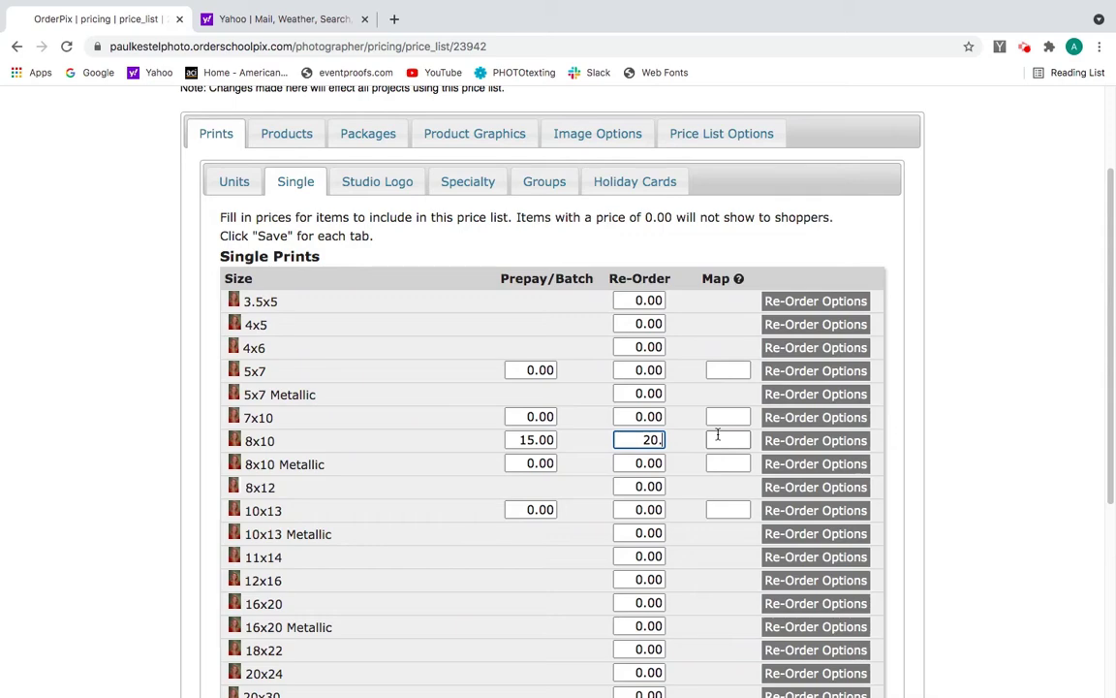
Examine the Studio Logo, Specialty, Groups and Holiday Cards print categories, previewing the 8 Graphic Wallets, 8 Designer Wallet and 8x10 Reflection Print samples
{"action": "scroll", "coordinate": [270, 312], "scroll_direction": "up", "scroll_amount": 2}
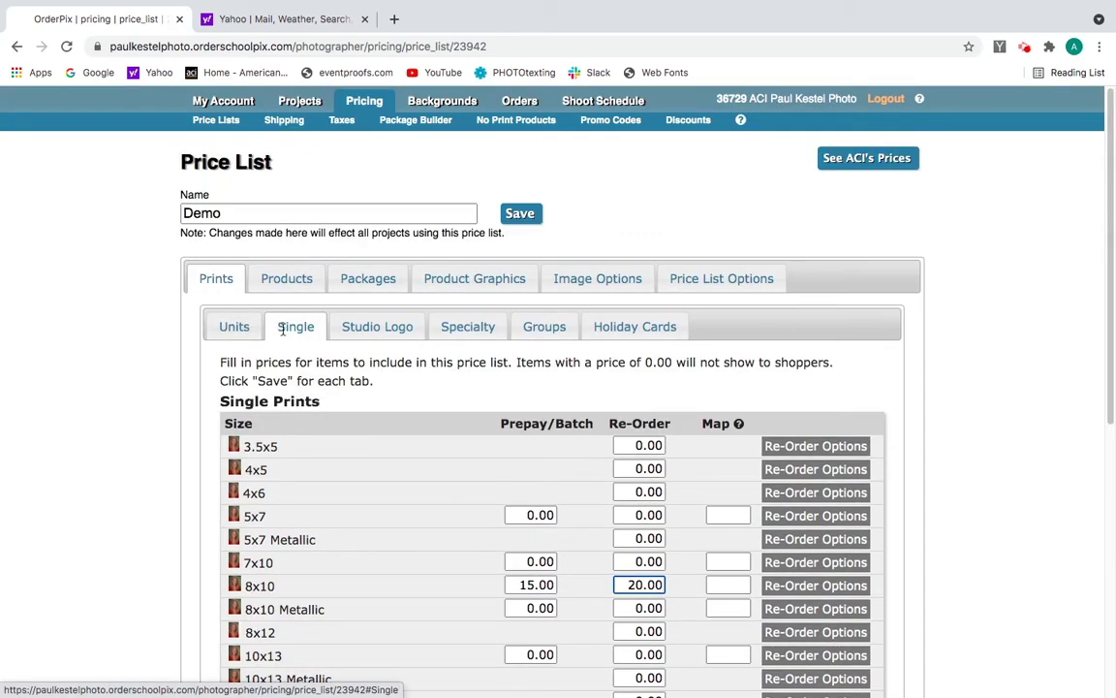
{"action": "left_click", "coordinate": [375, 327]}
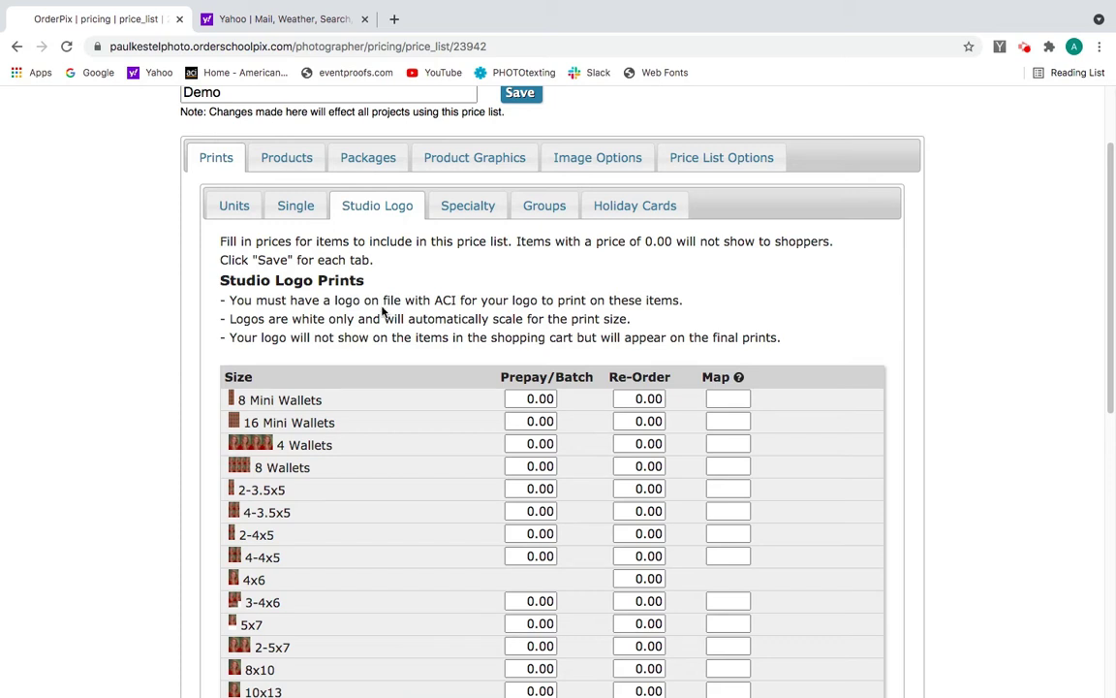
{"action": "left_click", "coordinate": [466, 206]}
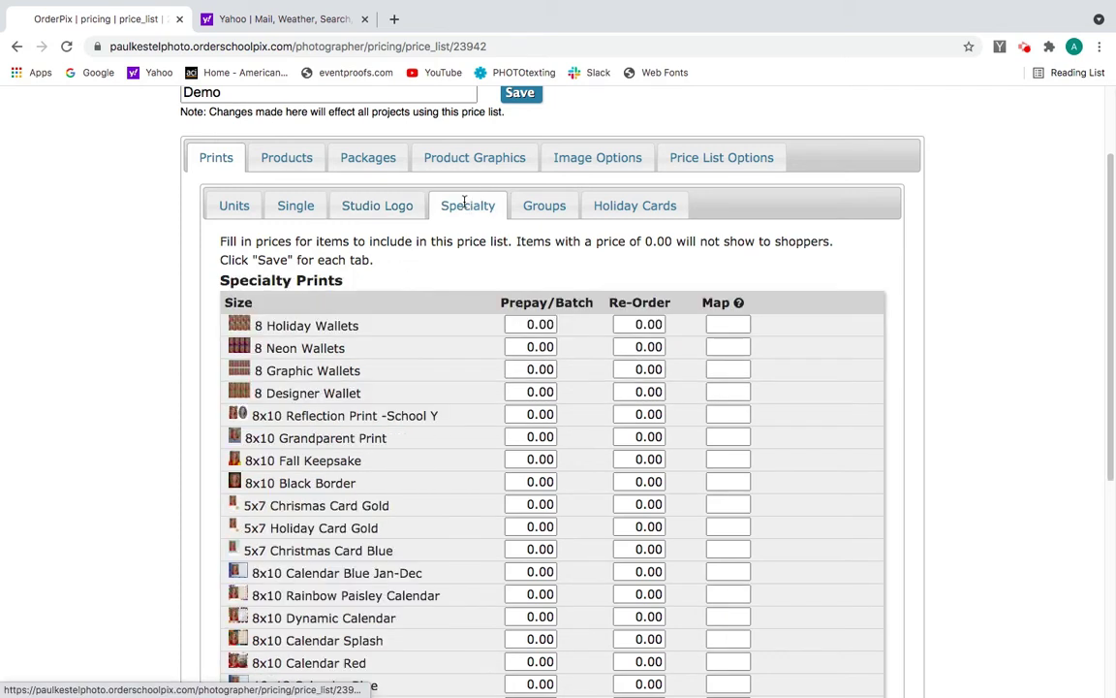
{"action": "scroll", "coordinate": [355, 264], "scroll_direction": "down", "scroll_amount": 1}
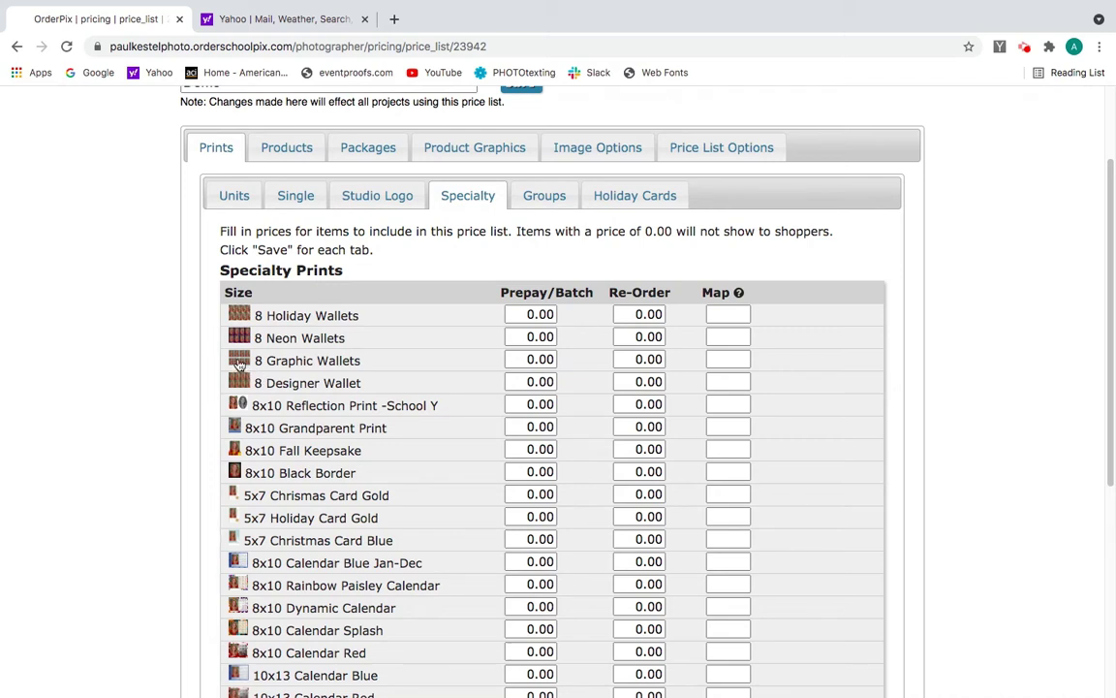
{"action": "left_click", "coordinate": [239, 364]}
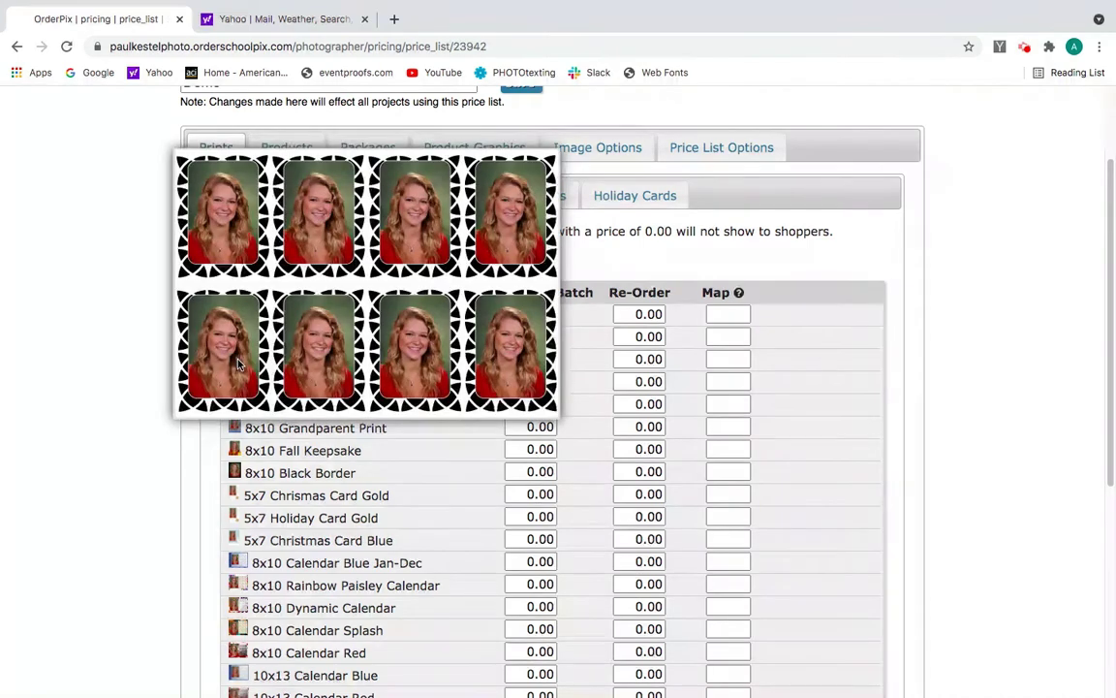
{"action": "left_click", "coordinate": [239, 365]}
{"action": "left_click", "coordinate": [240, 383]}
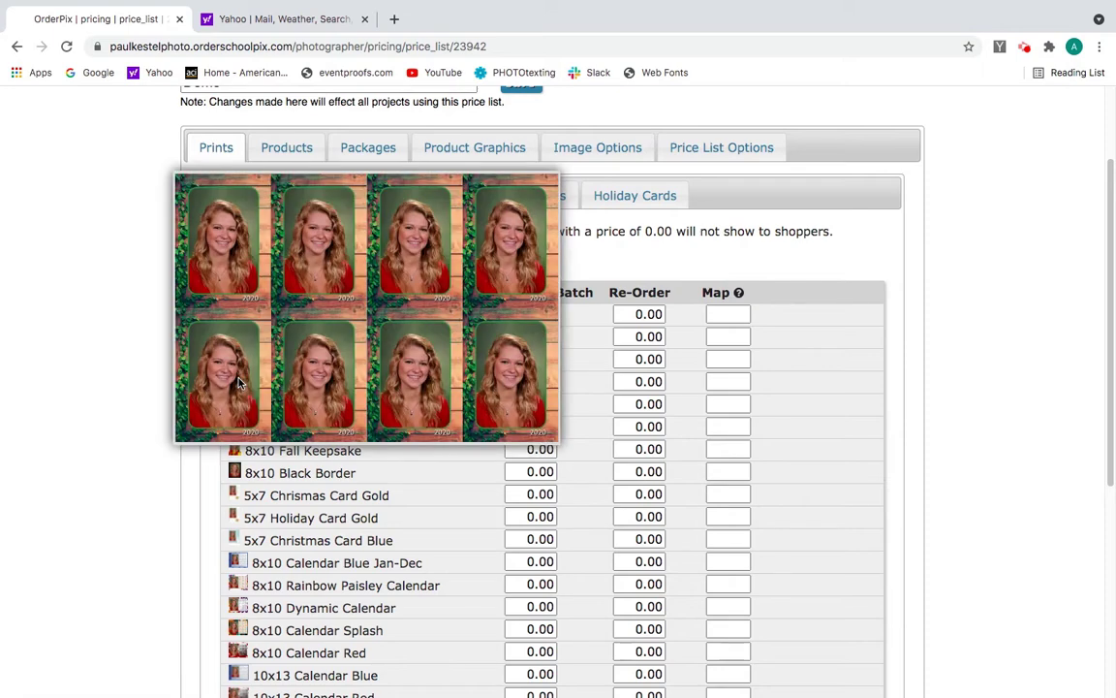
{"action": "left_click", "coordinate": [241, 385]}
{"action": "left_click", "coordinate": [239, 403]}
{"action": "left_click", "coordinate": [239, 403]}
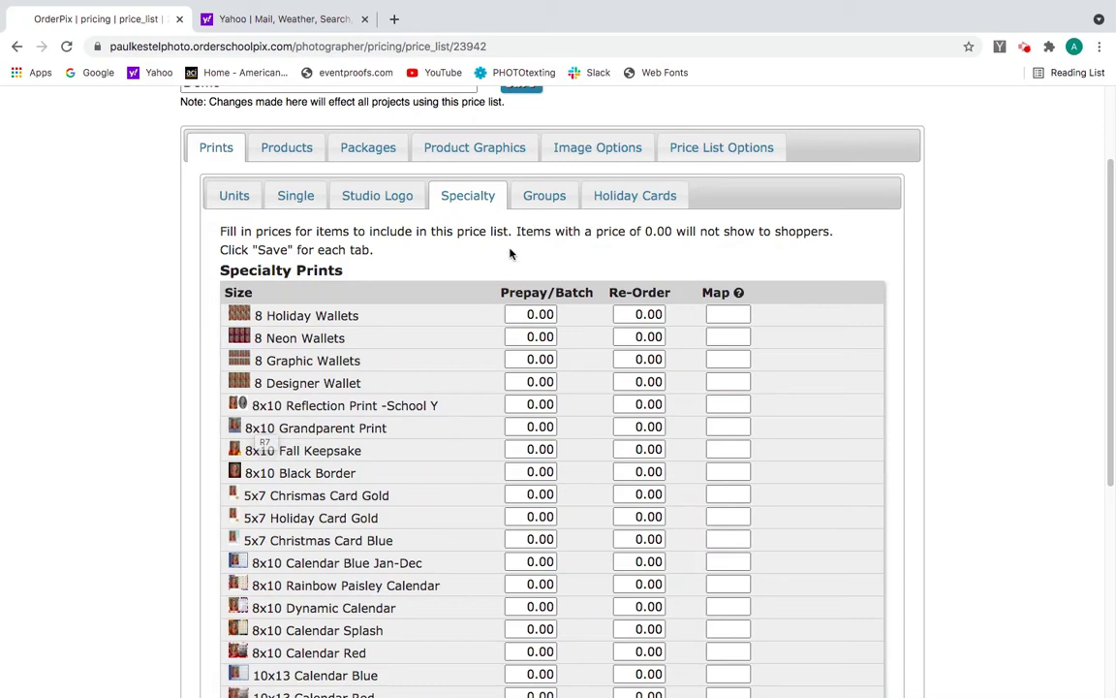
{"action": "left_click", "coordinate": [544, 197]}
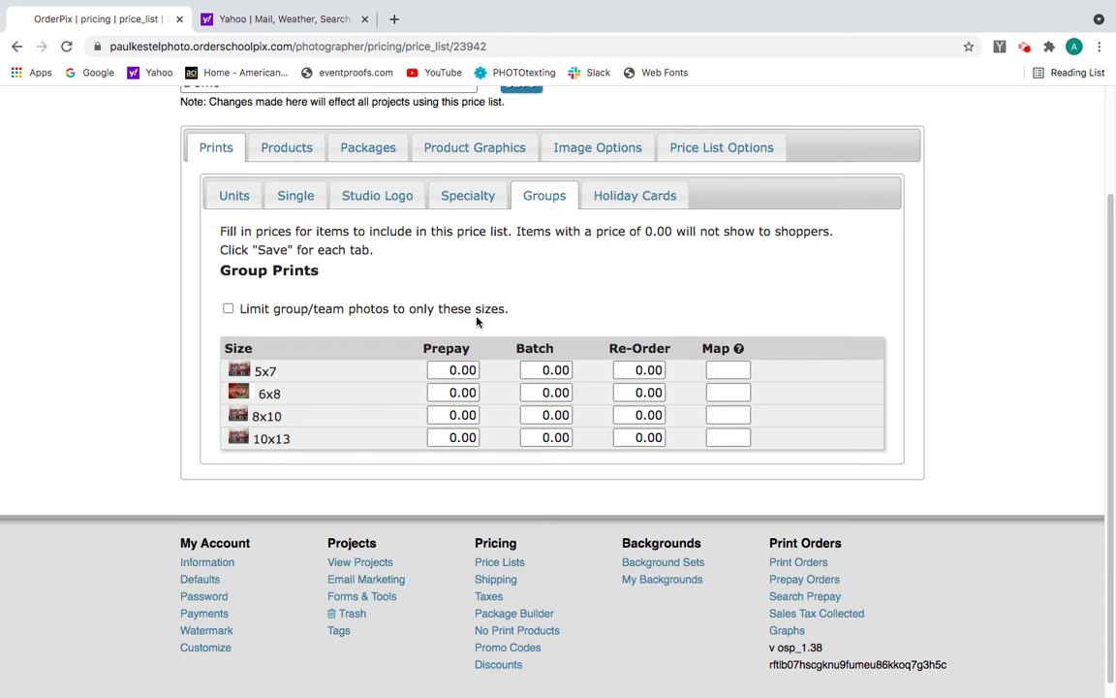
{"action": "left_click", "coordinate": [637, 193]}
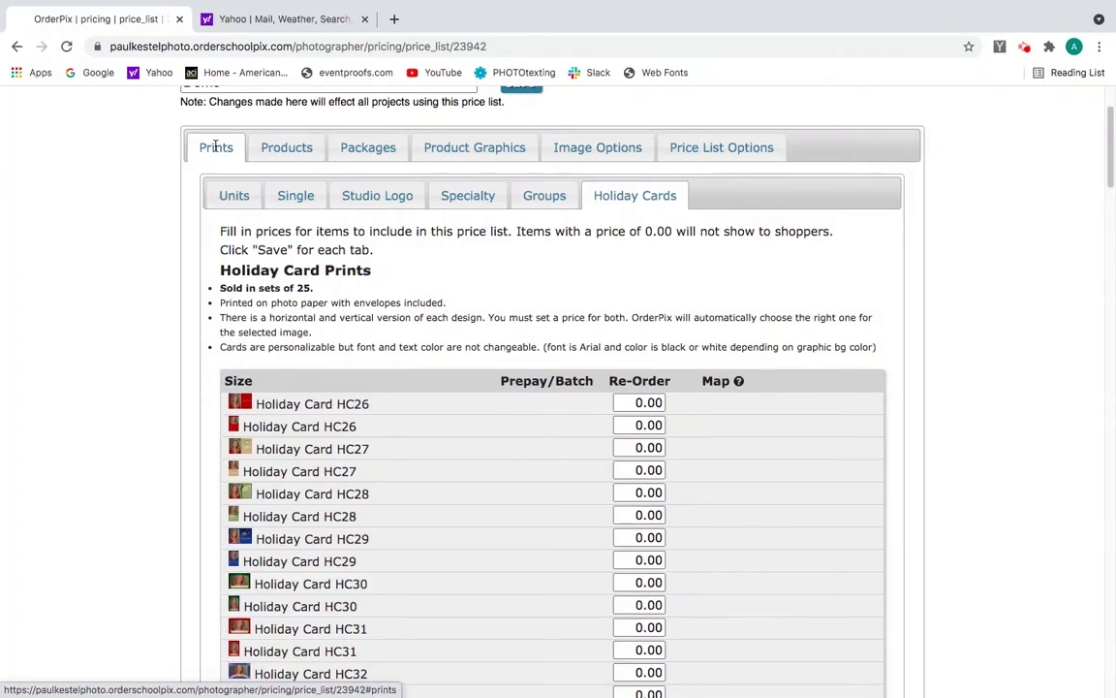
Review the general products, Metal Prints, Gallery Wraps, Standouts and No Print Products categories of the Demo price list
{"action": "left_click", "coordinate": [279, 148]}
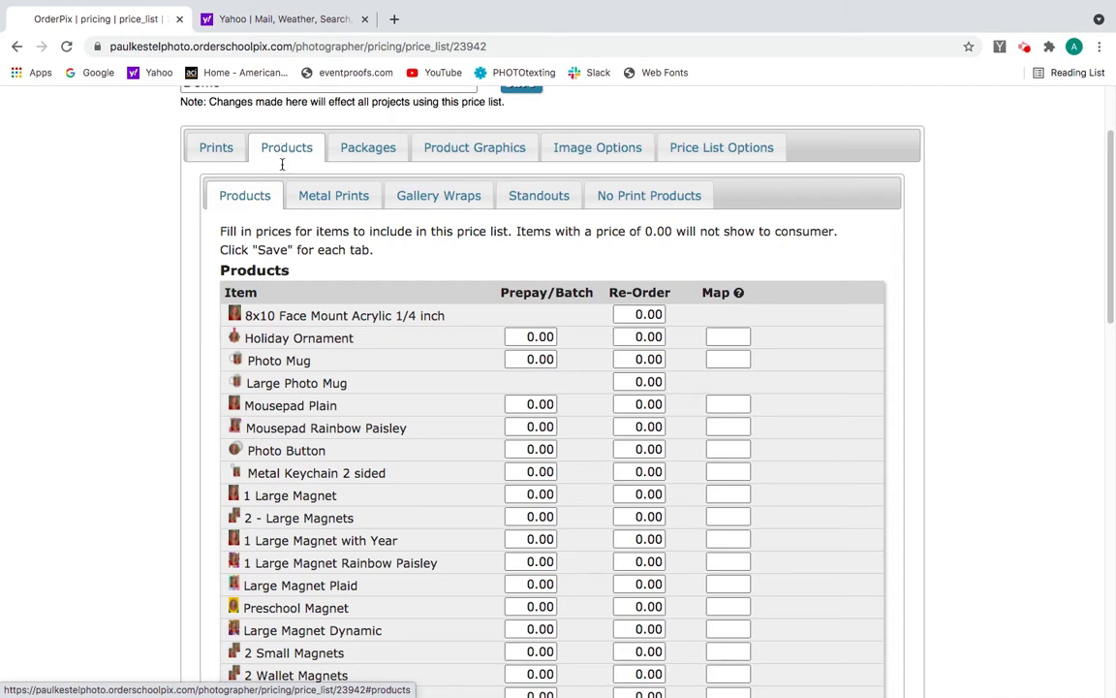
{"action": "scroll", "coordinate": [314, 224], "scroll_direction": "down", "scroll_amount": 3}
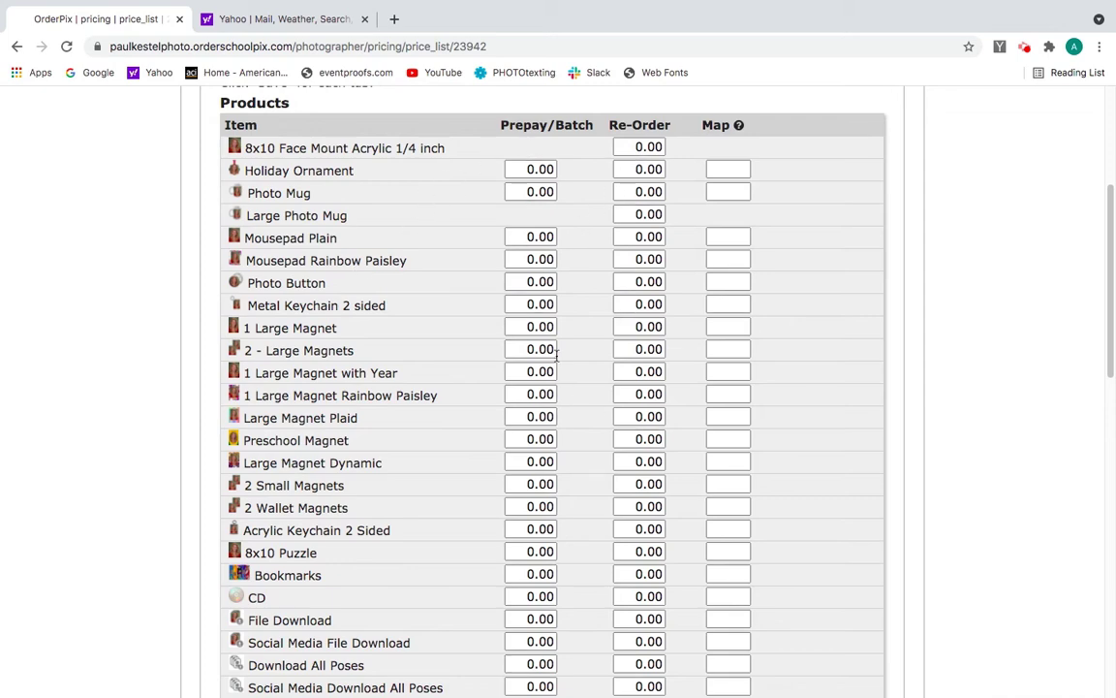
{"action": "scroll", "coordinate": [485, 368], "scroll_direction": "down", "scroll_amount": 1}
{"action": "scroll", "coordinate": [487, 363], "scroll_direction": "up", "scroll_amount": 6}
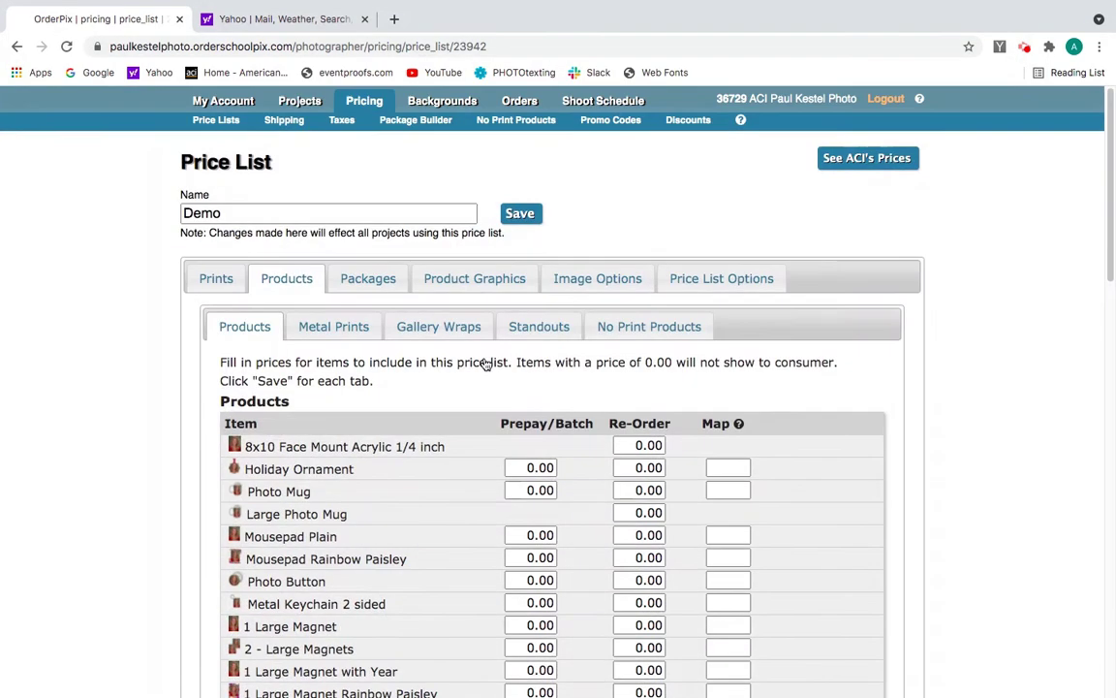
{"action": "left_click", "coordinate": [338, 326]}
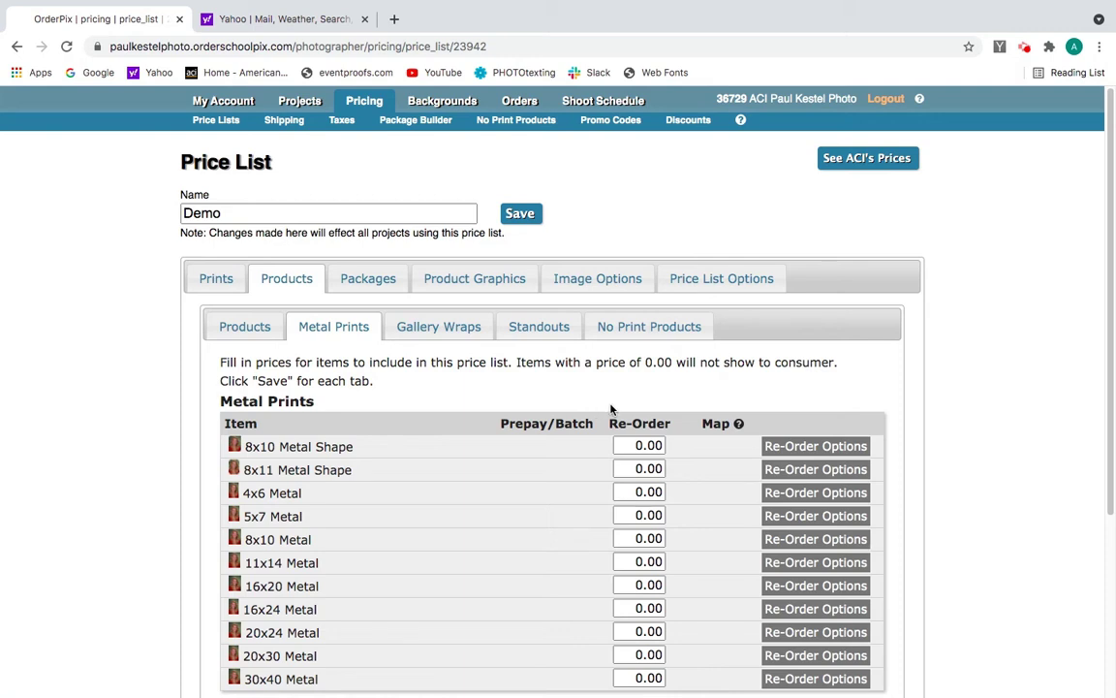
{"action": "left_click", "coordinate": [449, 329]}
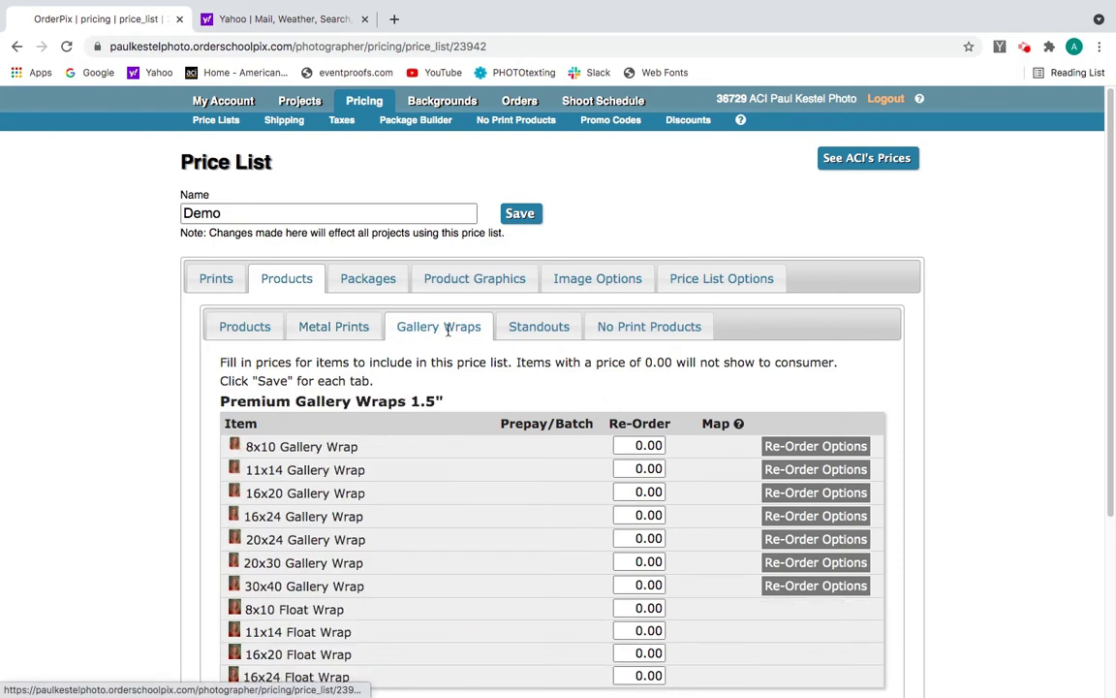
{"action": "scroll", "coordinate": [448, 328], "scroll_direction": "down", "scroll_amount": 1}
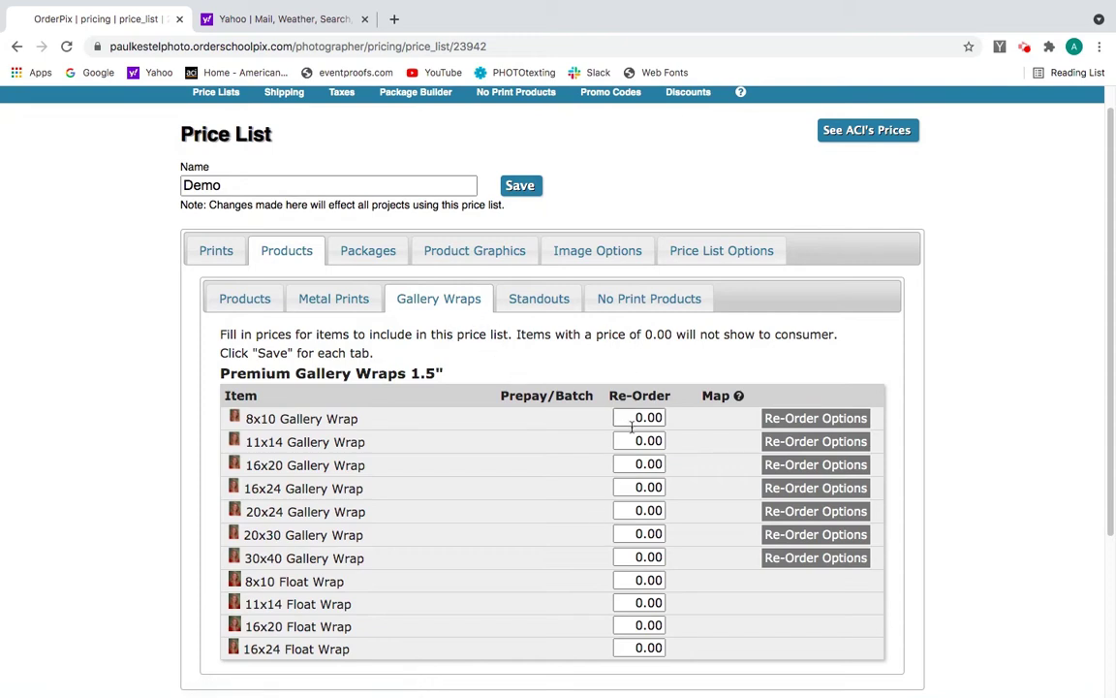
{"action": "left_click", "coordinate": [531, 301]}
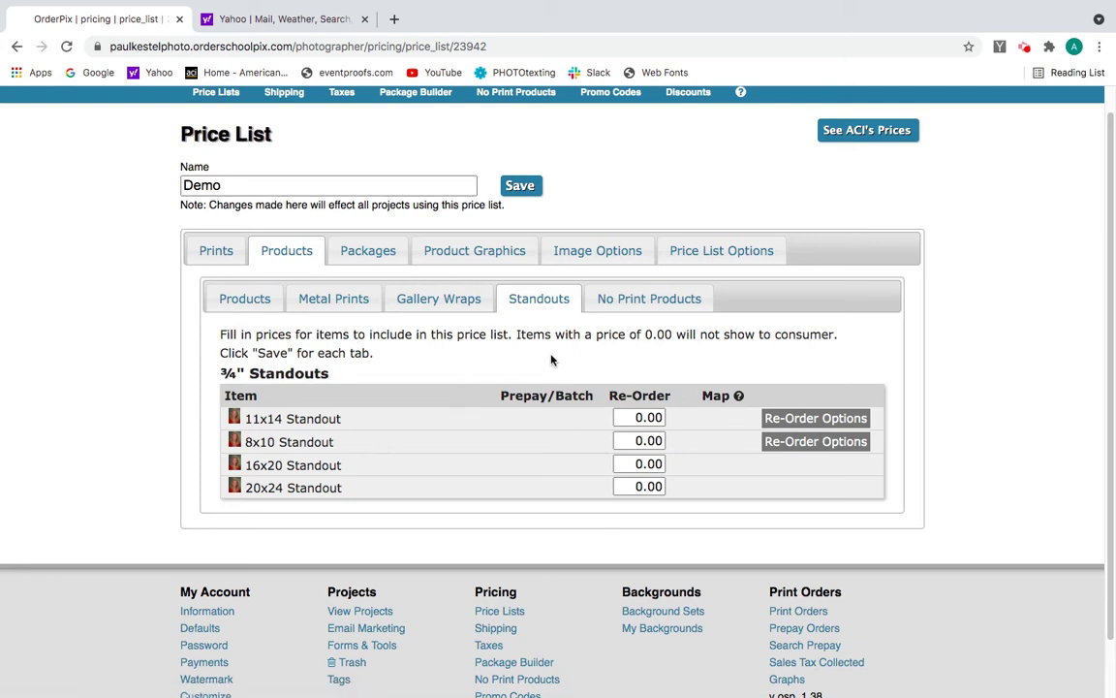
{"action": "left_click", "coordinate": [639, 307]}
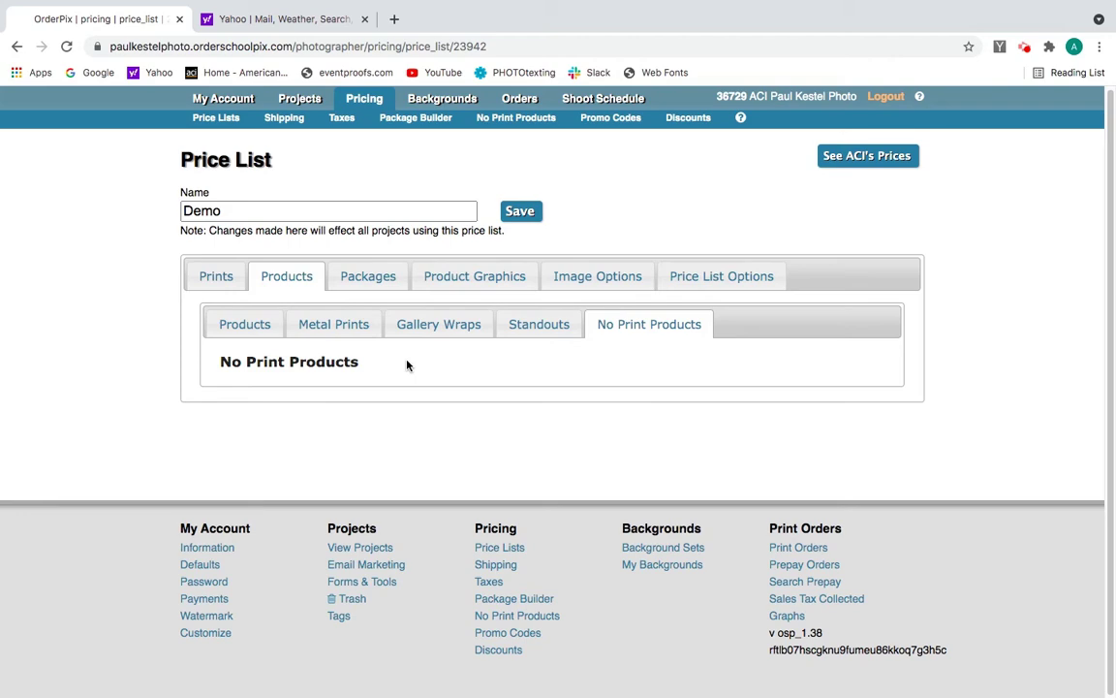
Revisit the prints and products sections, and display the packages section of the Demo price list
{"action": "left_click", "coordinate": [216, 283]}
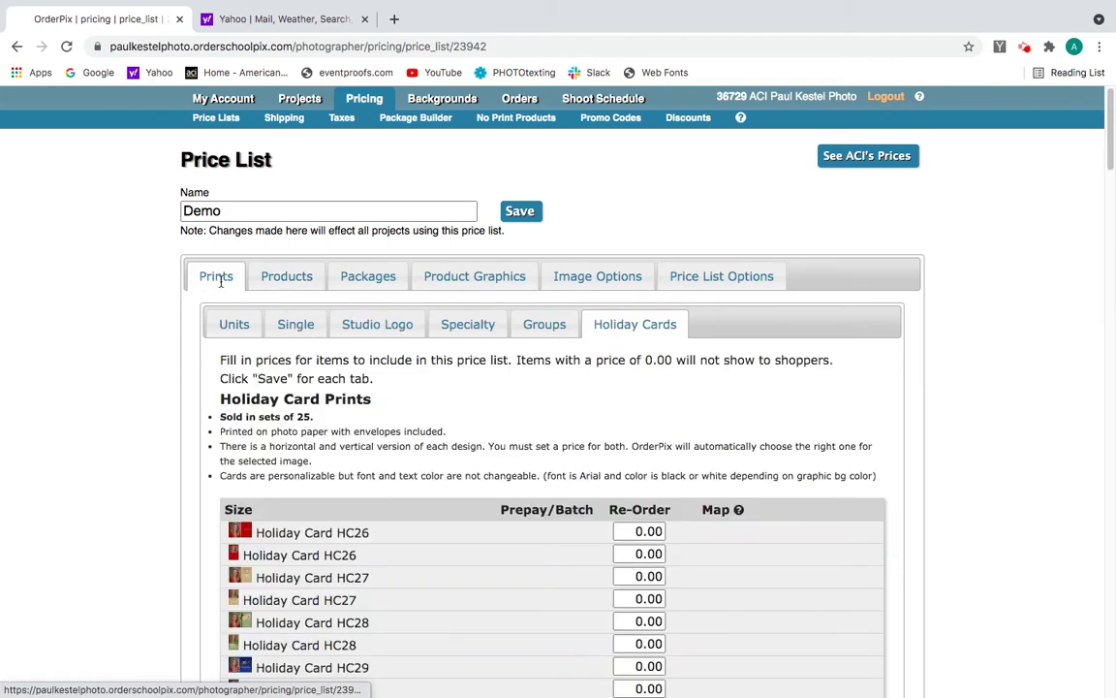
{"action": "left_click", "coordinate": [287, 283]}
{"action": "left_click", "coordinate": [360, 278]}
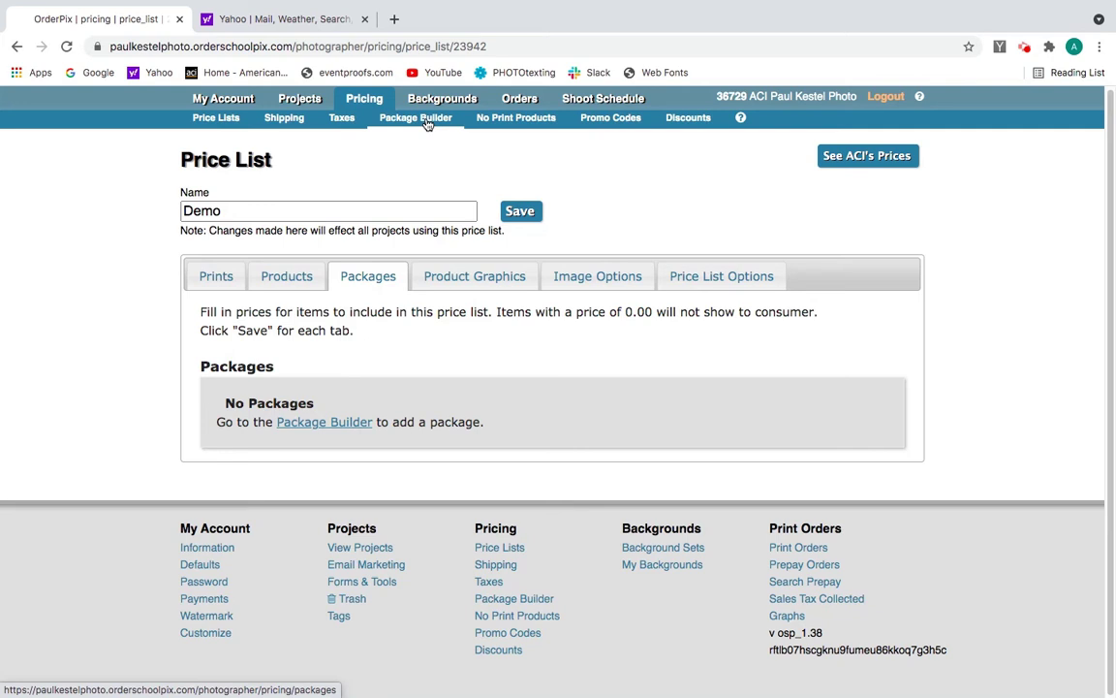
Select the Fire Blue graphic for the 8x10 memory mate with vertical individual photo, and review the remaining graphics and custom upload option
{"action": "left_click", "coordinate": [454, 279]}
{"action": "scroll", "coordinate": [435, 278], "scroll_direction": "down", "scroll_amount": 1}
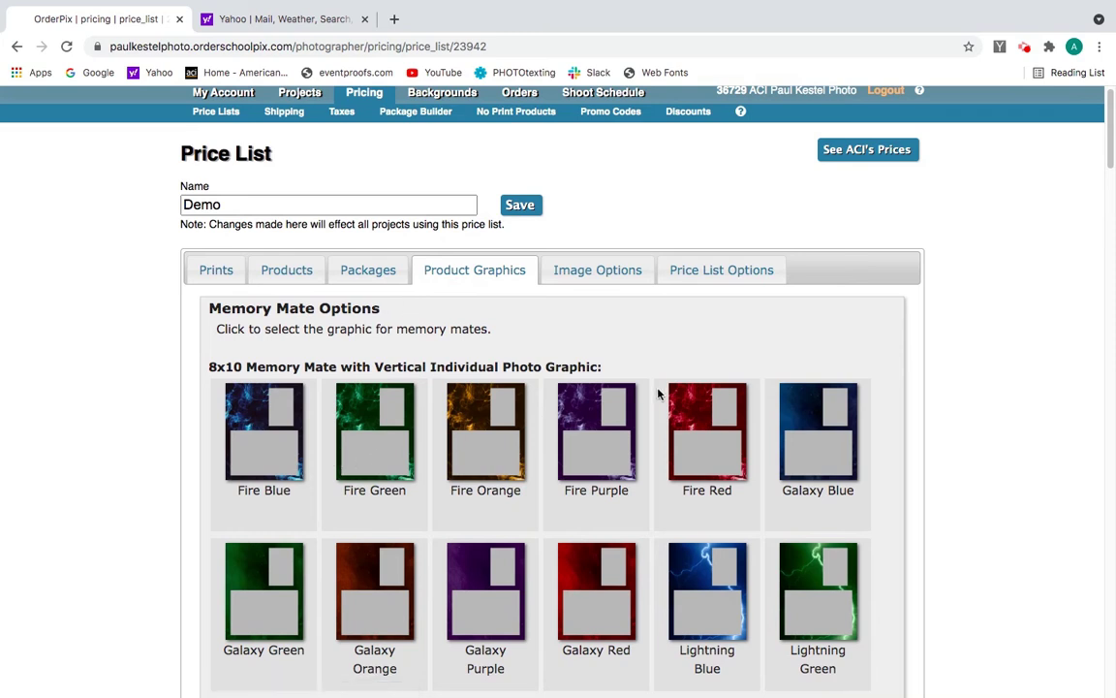
{"action": "left_click", "coordinate": [280, 457]}
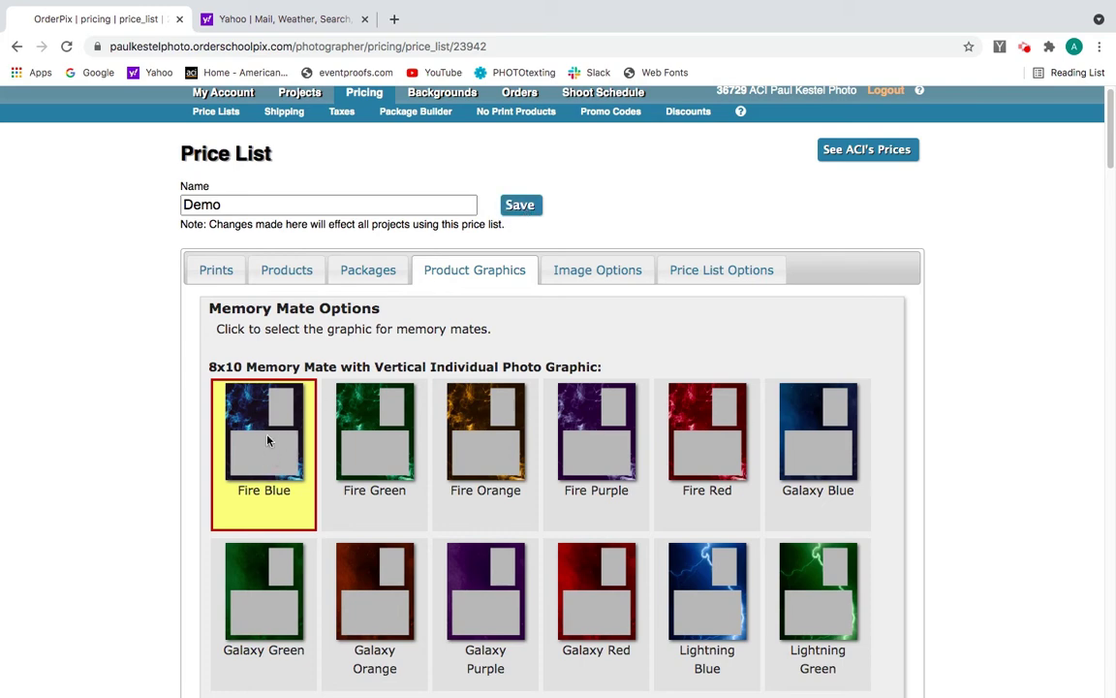
{"action": "left_click_drag", "start_coordinate": [1110, 122], "coordinate": [1112, 237]}
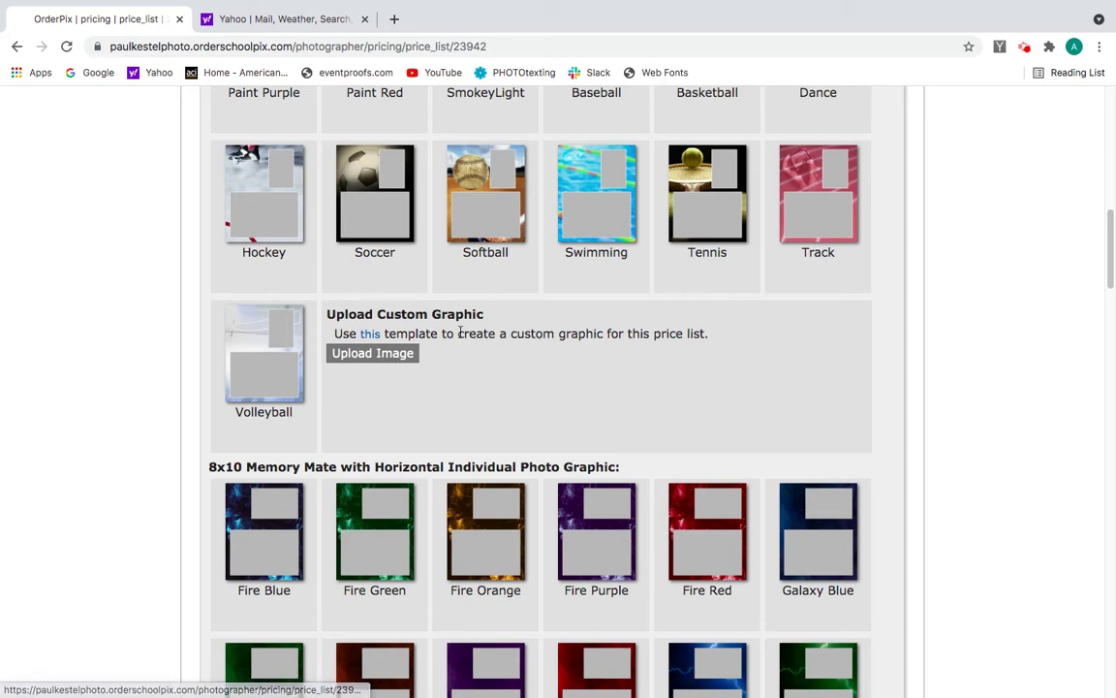
{"action": "left_click", "coordinate": [417, 356]}
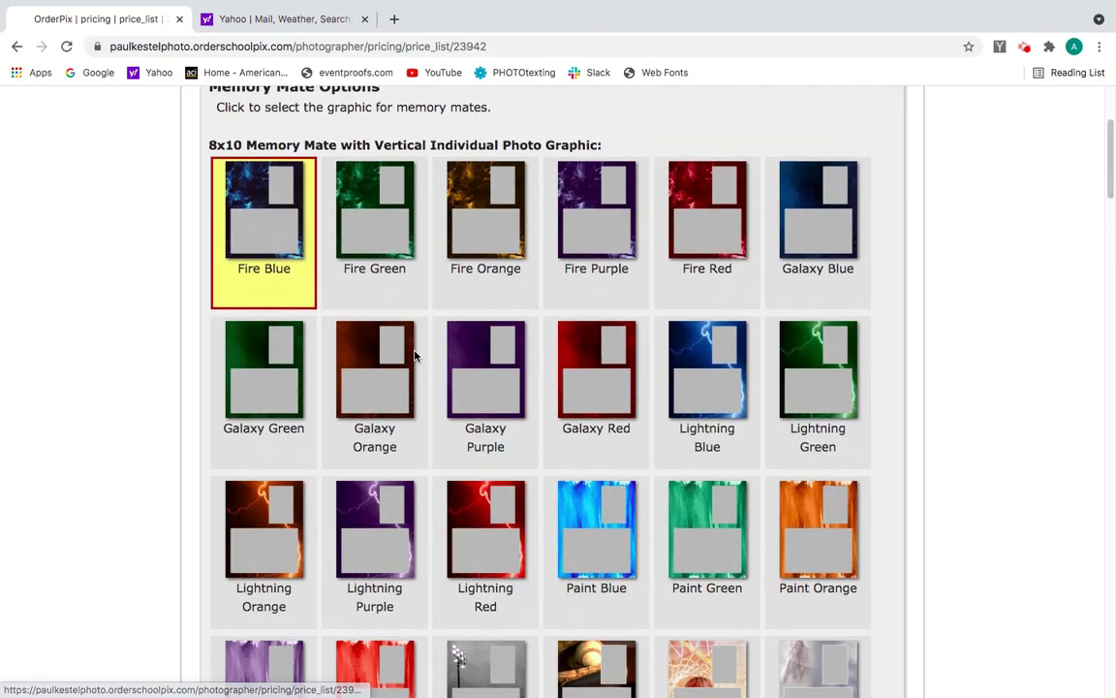
{"action": "scroll", "coordinate": [301, 250], "scroll_direction": "up", "scroll_amount": 2}
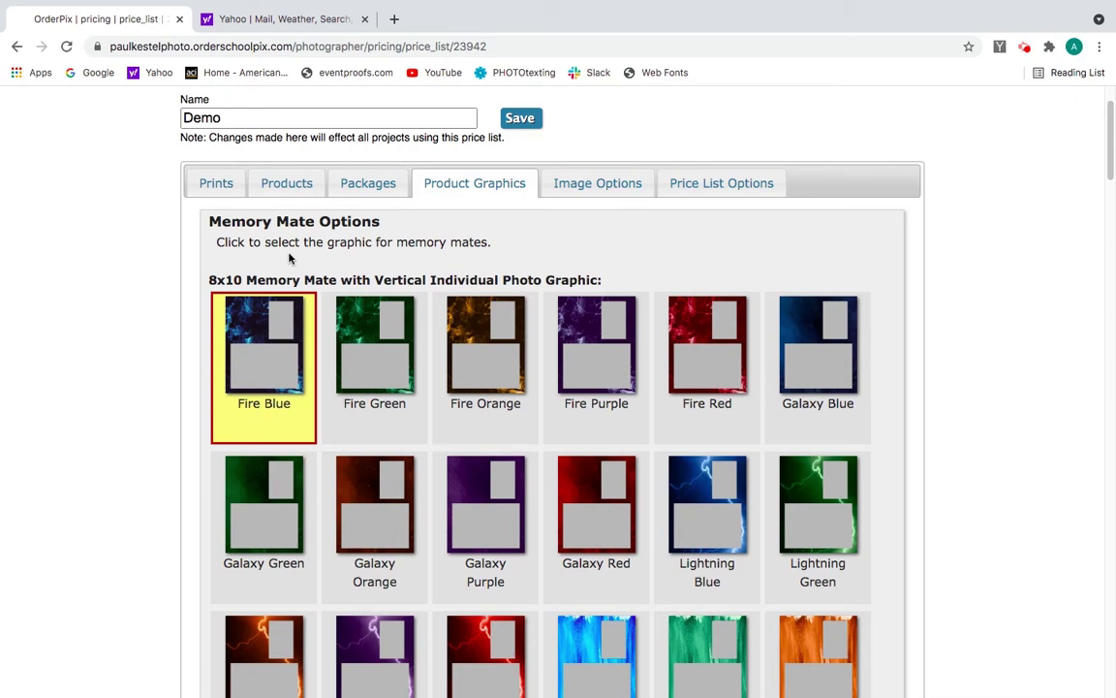
Review the image options and price list options of the Demo price list, and save the price list
{"action": "left_click", "coordinate": [570, 186]}
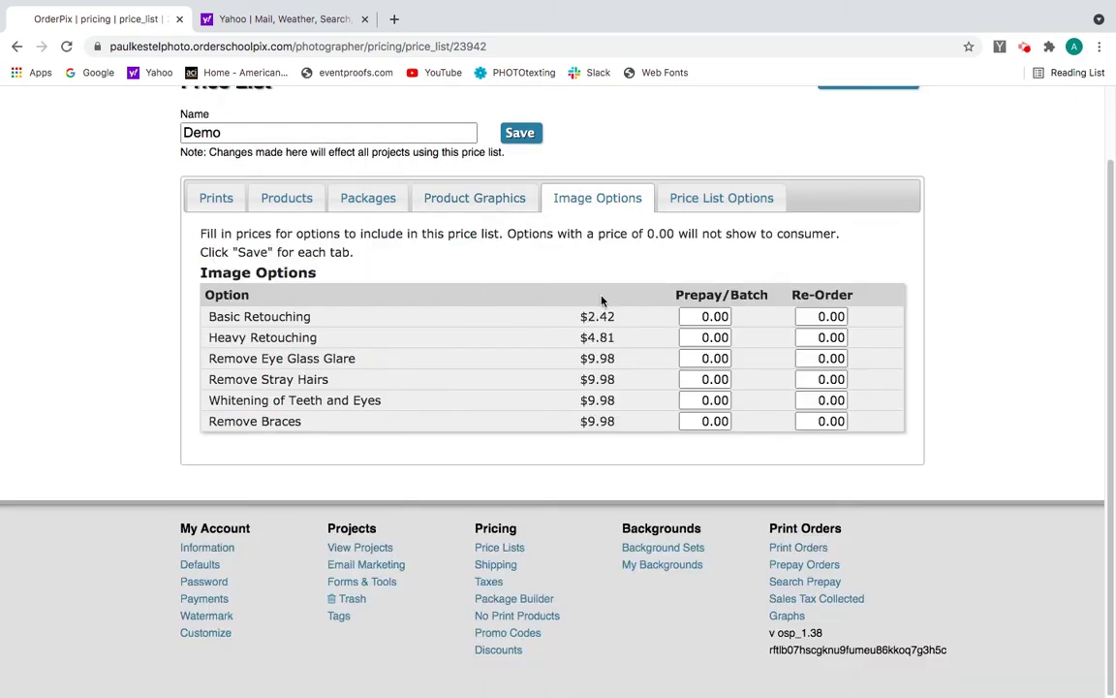
{"action": "left_click", "coordinate": [708, 198]}
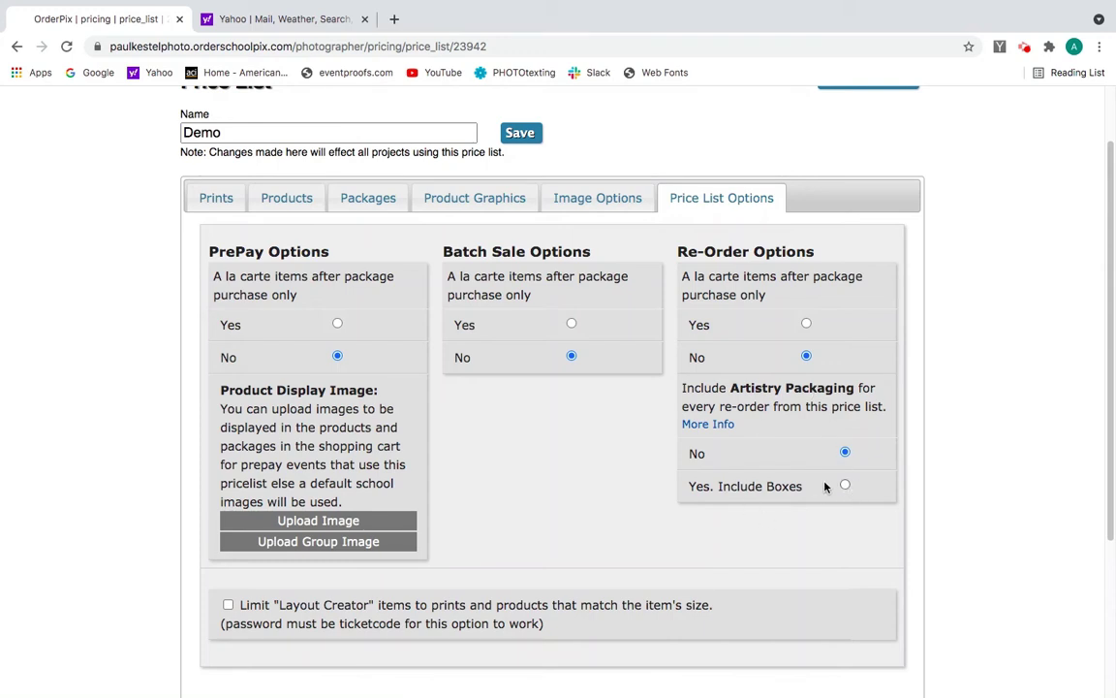
{"action": "scroll", "coordinate": [575, 391], "scroll_direction": "up", "scroll_amount": 2}
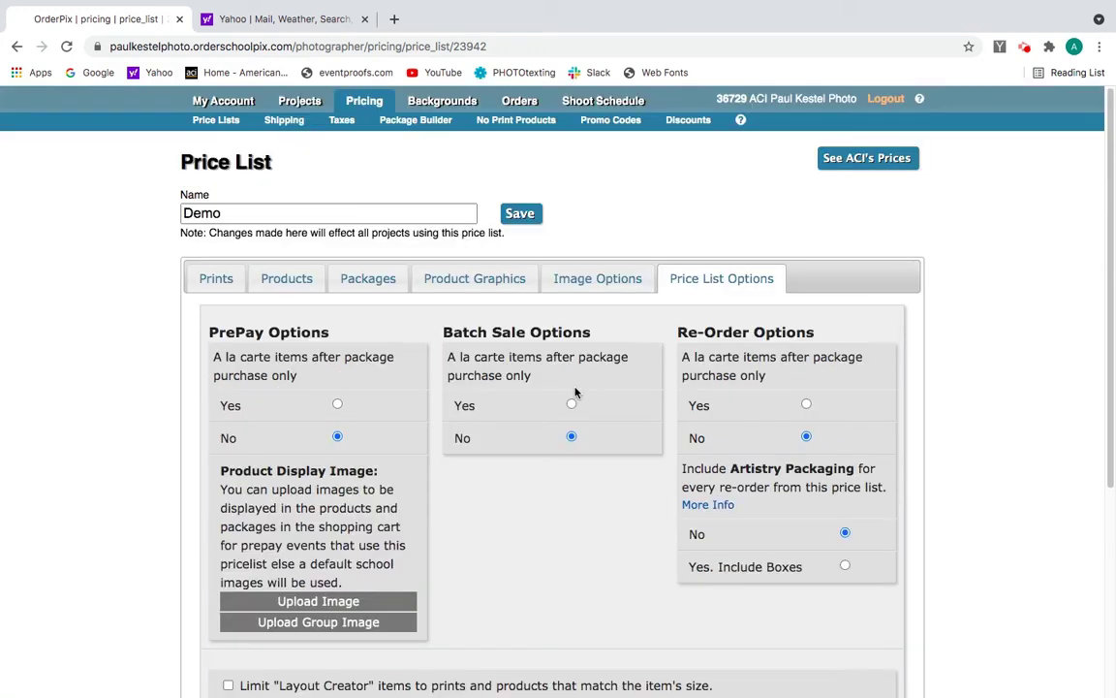
{"action": "left_click", "coordinate": [522, 215]}
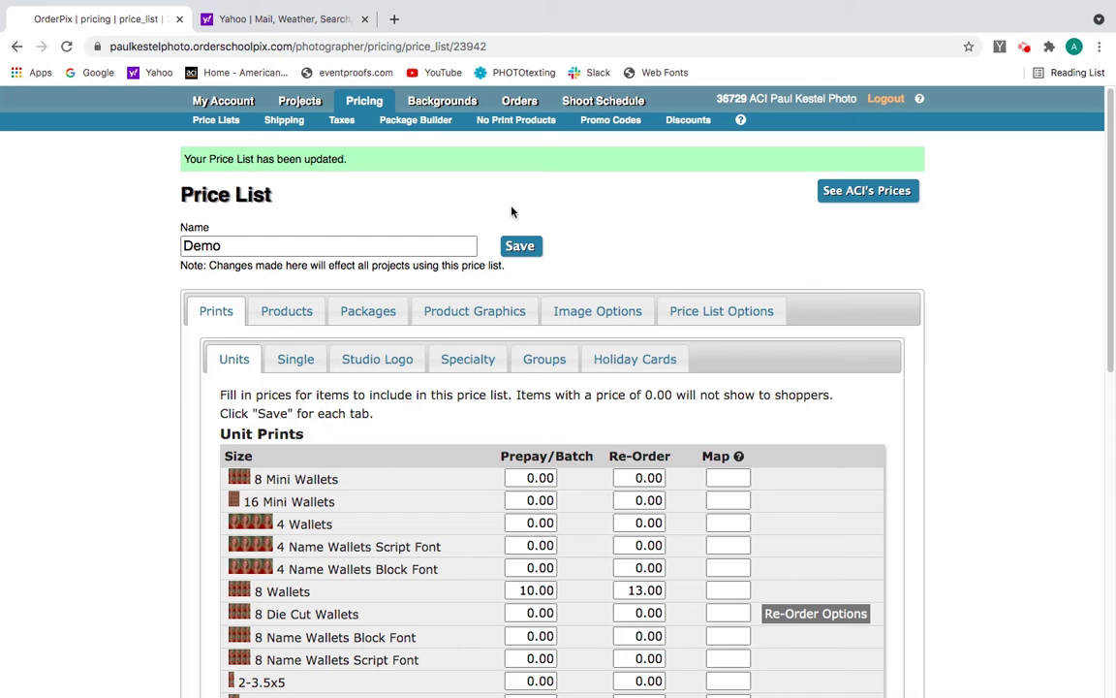
Start a "Create Your Own" package with package name 3, group/sort 3 and 3 items
{"action": "left_click", "coordinate": [409, 126]}
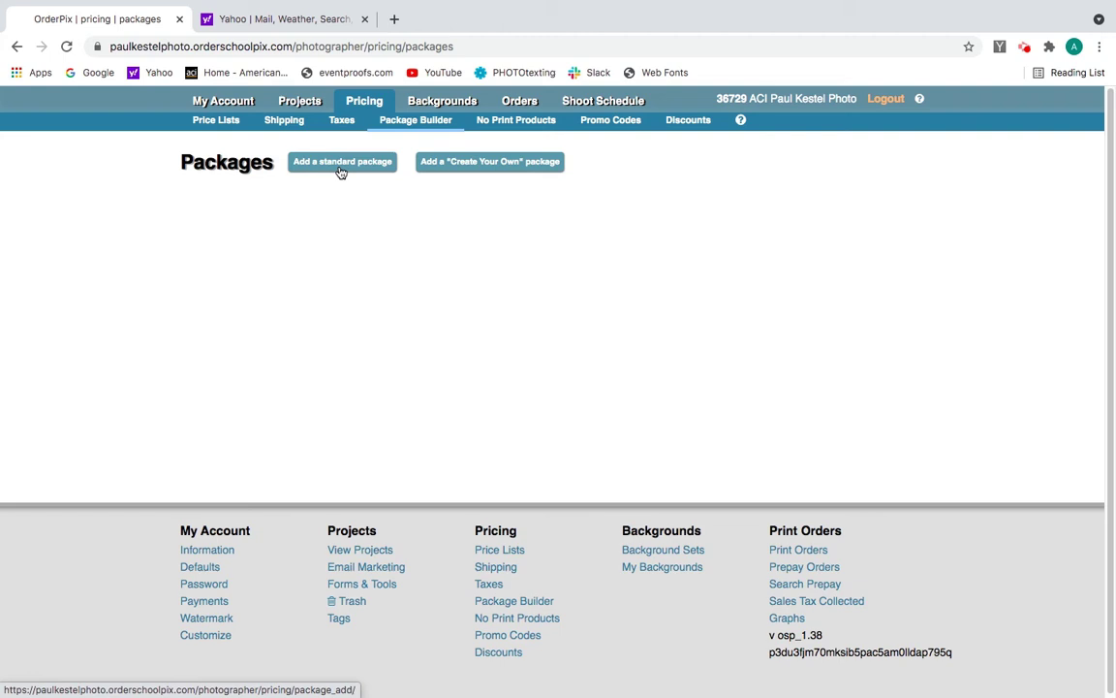
{"action": "left_click", "coordinate": [504, 171]}
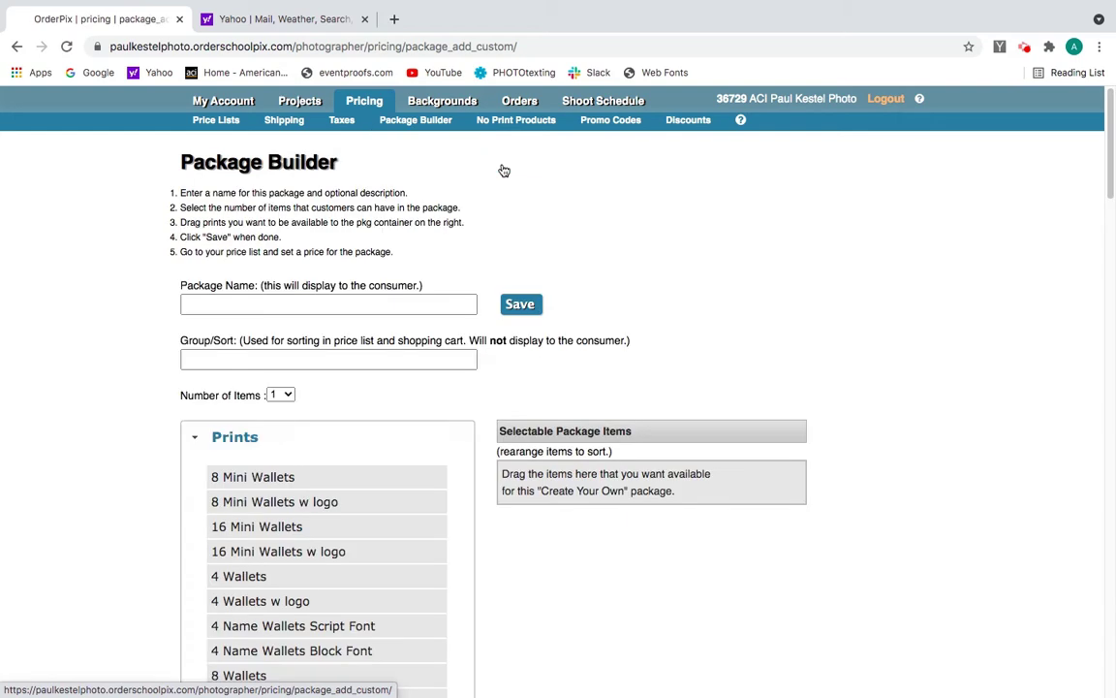
{"action": "left_click", "coordinate": [396, 304]}
{"action": "type", "text": "3"}
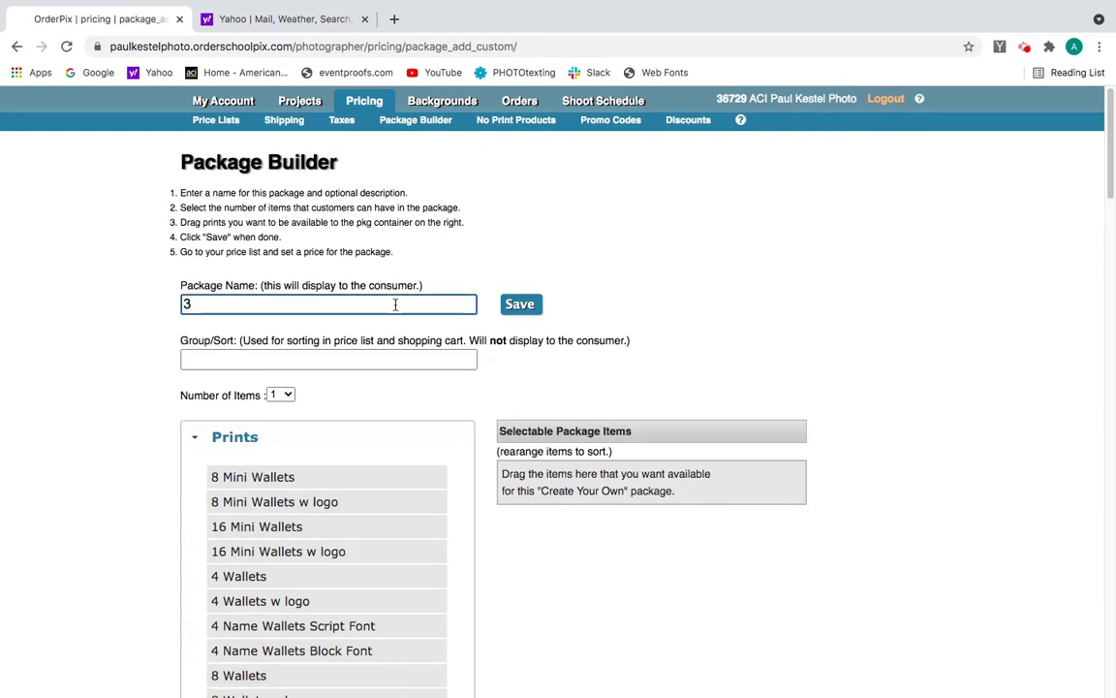
{"action": "left_click", "coordinate": [296, 359]}
{"action": "type", "text": "3"}
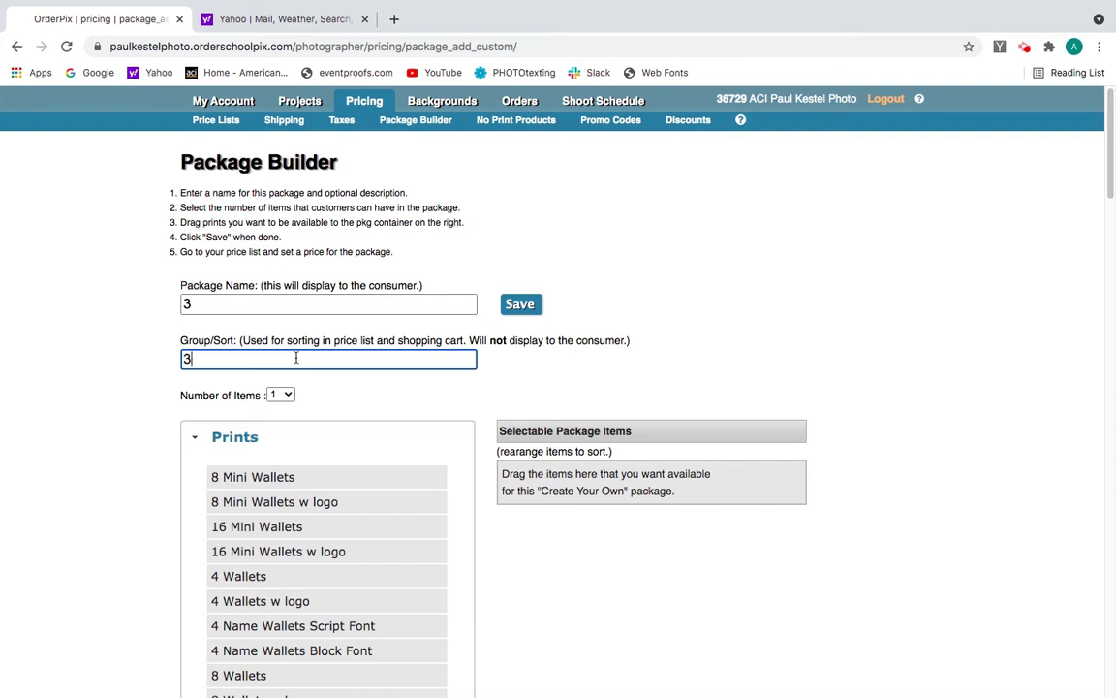
{"action": "left_click", "coordinate": [283, 396]}
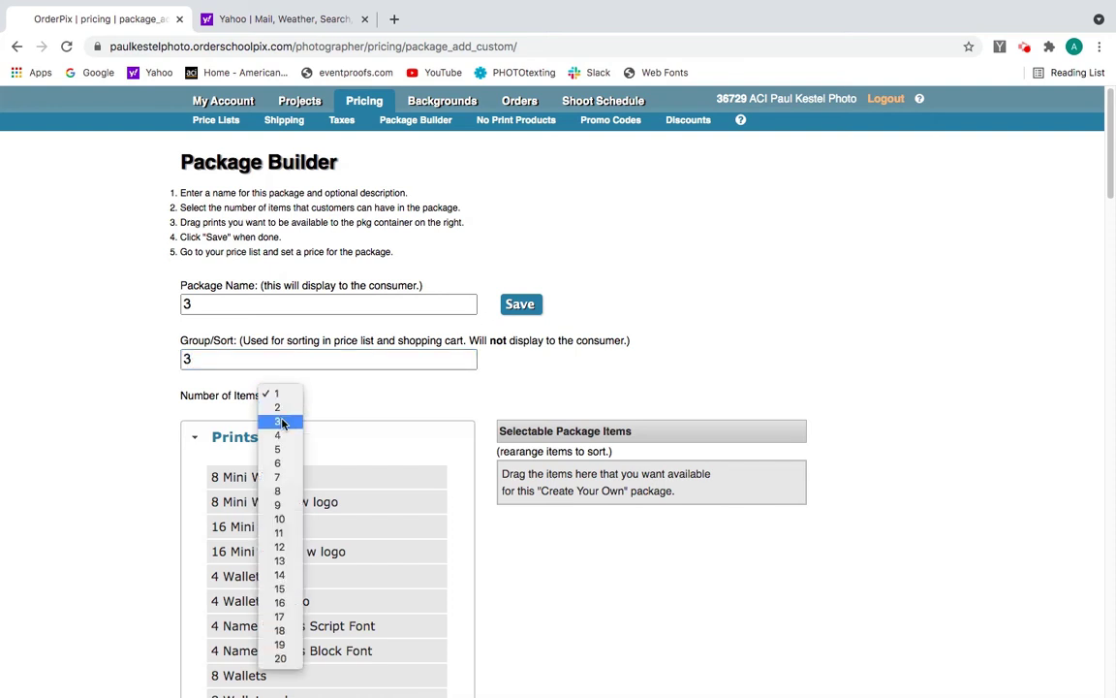
{"action": "left_click", "coordinate": [283, 423]}
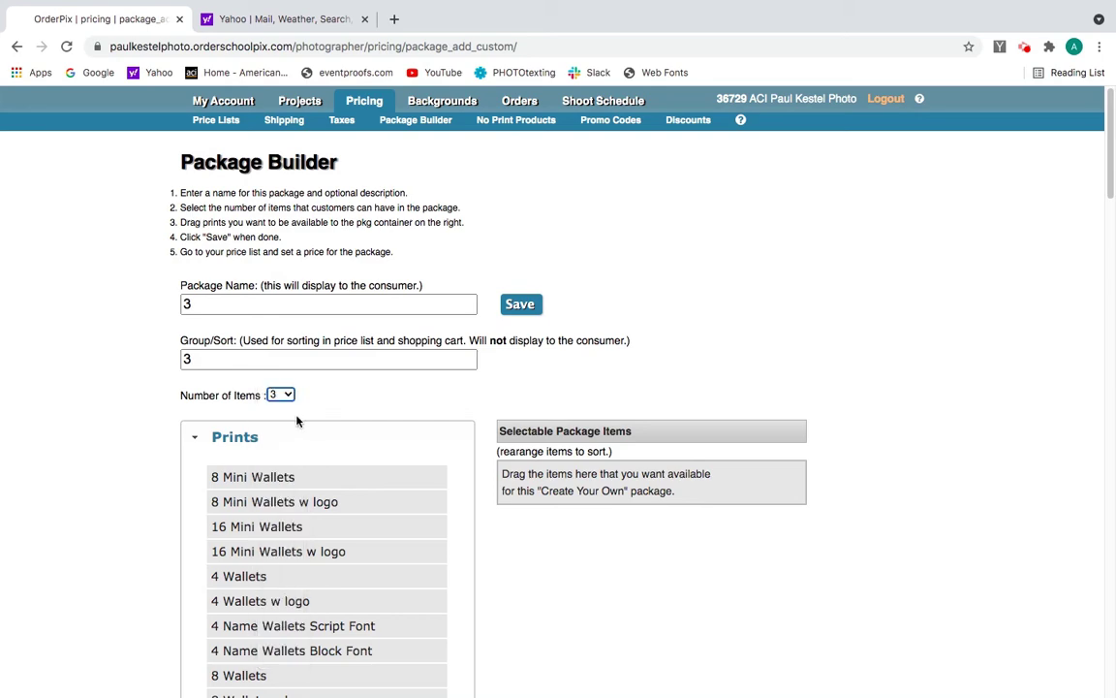
Add 8 Wallets, 2-5x7 and 8x10 as the selectable items of the "Create Your Own" package, and save it
{"action": "scroll", "coordinate": [310, 415], "scroll_direction": "down", "scroll_amount": 1}
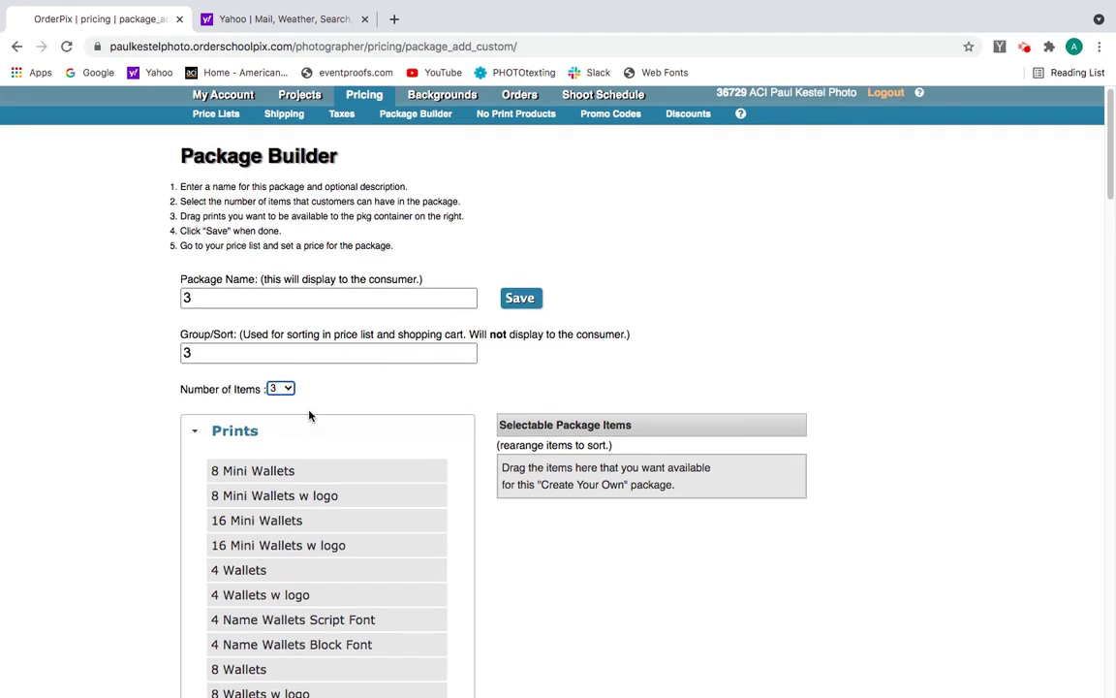
{"action": "scroll", "coordinate": [309, 413], "scroll_direction": "down", "scroll_amount": 3}
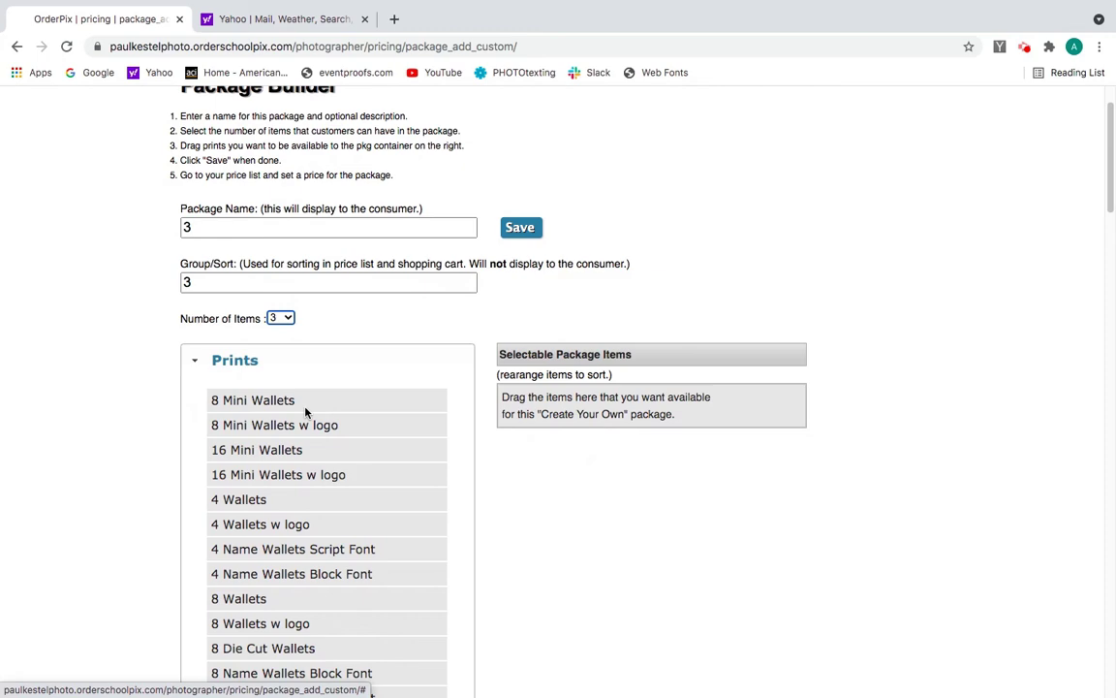
{"action": "scroll", "coordinate": [306, 412], "scroll_direction": "down", "scroll_amount": 5}
{"action": "scroll", "coordinate": [305, 414], "scroll_direction": "up", "scroll_amount": 2}
{"action": "left_click_drag", "start_coordinate": [308, 250], "coordinate": [581, 254]}
{"action": "scroll", "coordinate": [281, 394], "scroll_direction": "down", "scroll_amount": 5}
{"action": "left_click_drag", "start_coordinate": [261, 396], "coordinate": [558, 259]}
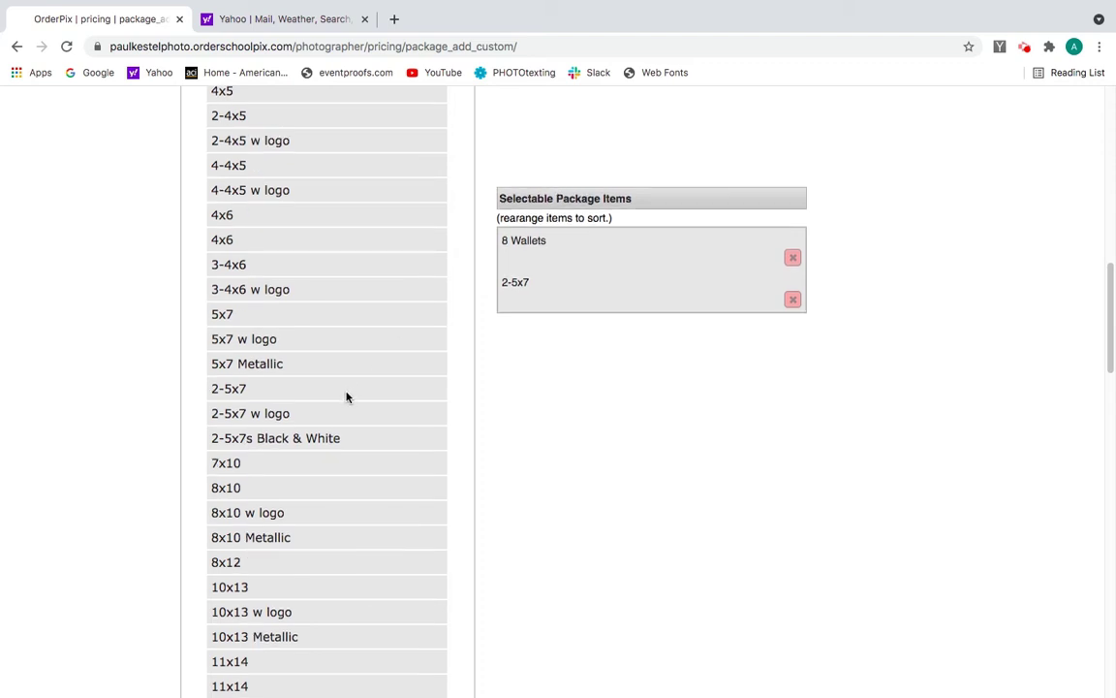
{"action": "left_click_drag", "start_coordinate": [282, 487], "coordinate": [566, 279]}
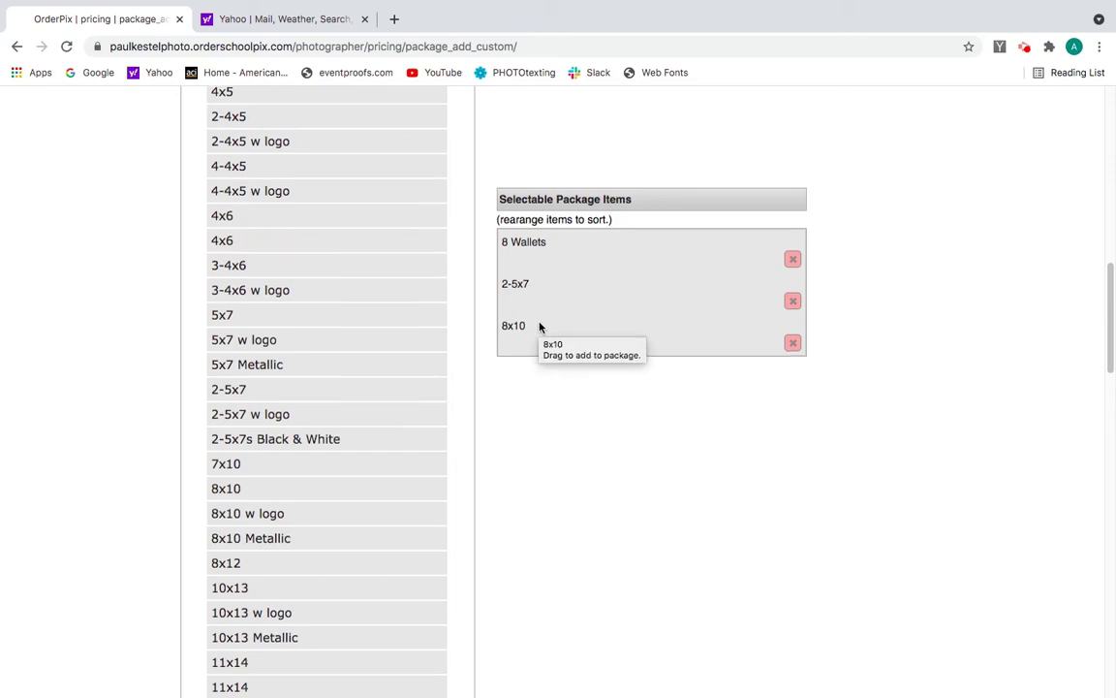
{"action": "scroll", "coordinate": [541, 324], "scroll_direction": "up", "scroll_amount": 5}
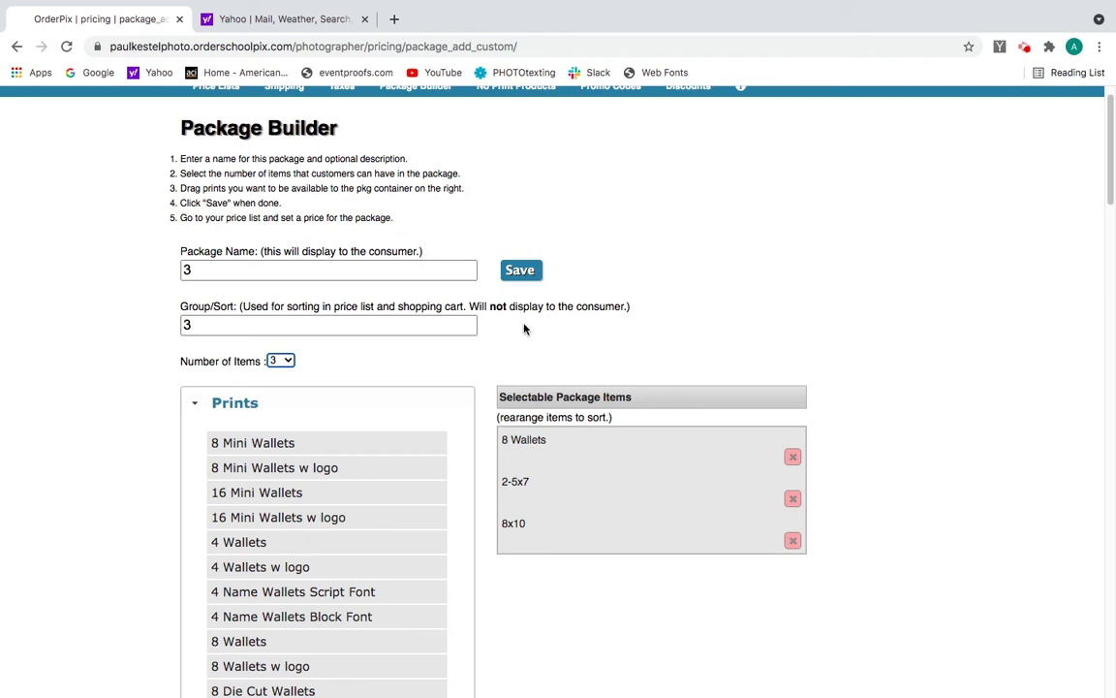
{"action": "left_click", "coordinate": [531, 277]}
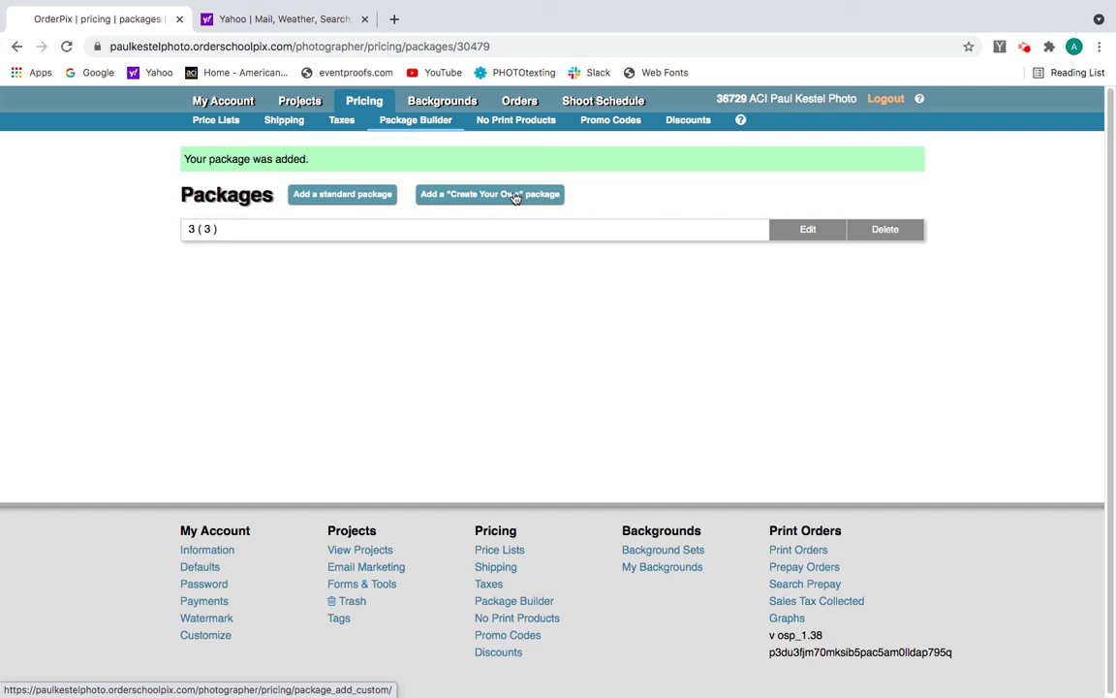
Start a standard package named "Package A" with group/sort value A
{"action": "left_click", "coordinate": [340, 197]}
{"action": "left_click", "coordinate": [337, 261]}
{"action": "type", "text": "Pac"}
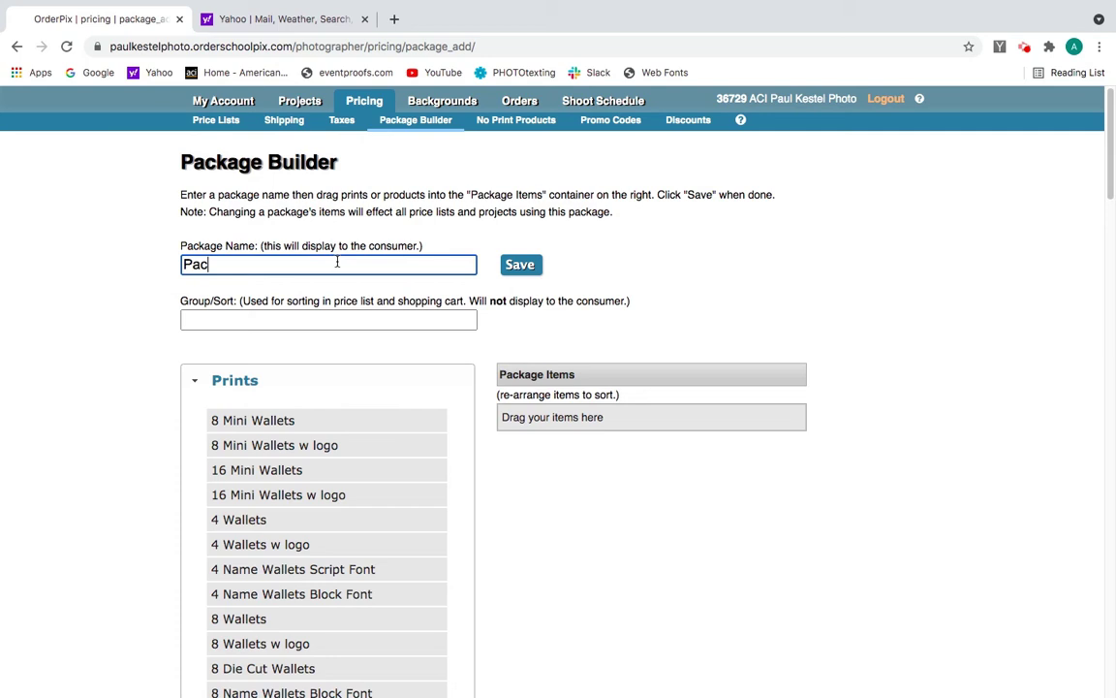
{"action": "type", "text": "kage A"}
{"action": "left_click", "coordinate": [300, 315]}
{"action": "type", "text": "A"}
Add one each of 8 Wallets, 2-5x7 and 8x10 to Package A, and save the package
{"action": "scroll", "coordinate": [318, 324], "scroll_direction": "down", "scroll_amount": 1}
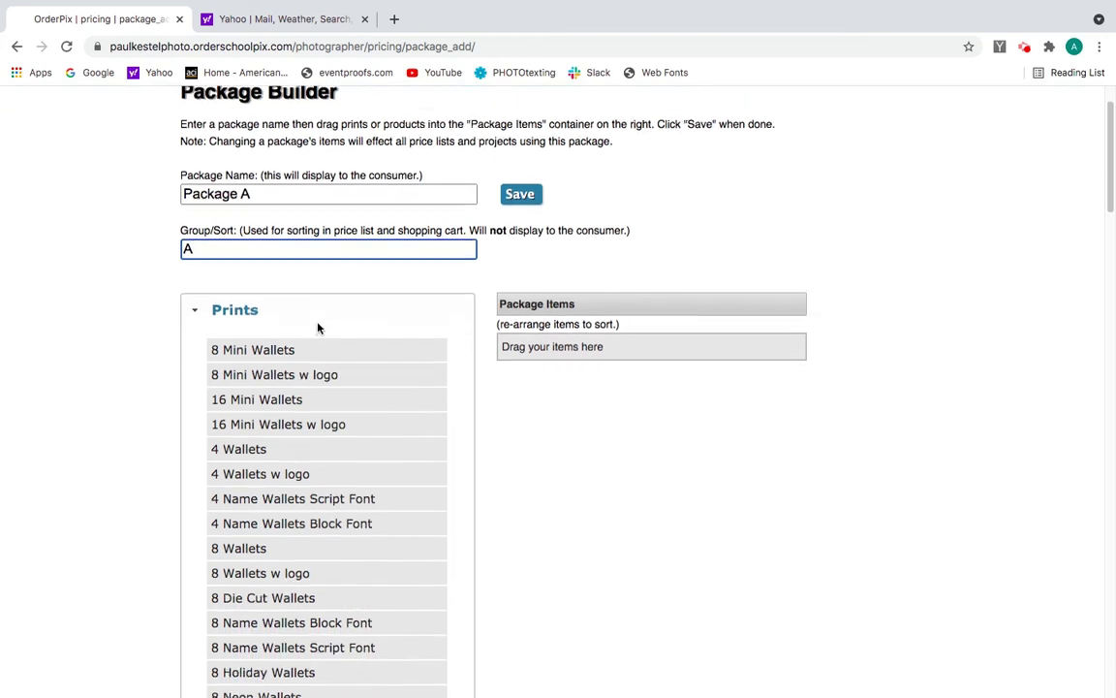
{"action": "scroll", "coordinate": [318, 328], "scroll_direction": "down", "scroll_amount": 5}
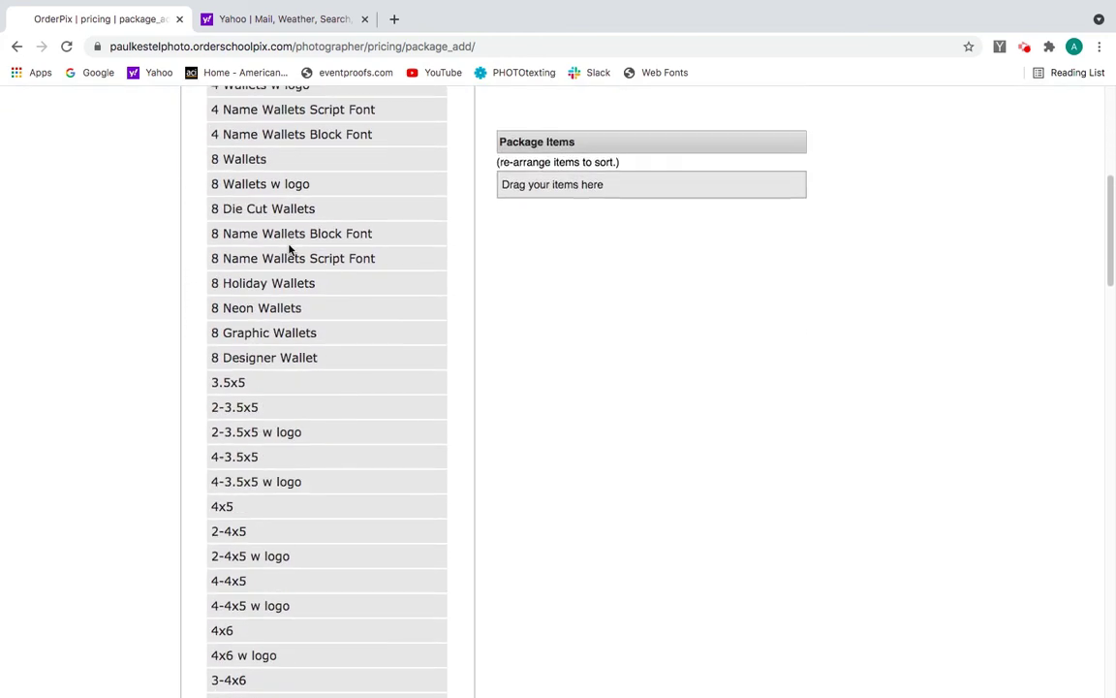
{"action": "left_click_drag", "start_coordinate": [289, 161], "coordinate": [614, 186]}
{"action": "scroll", "coordinate": [236, 428], "scroll_direction": "down", "scroll_amount": 5}
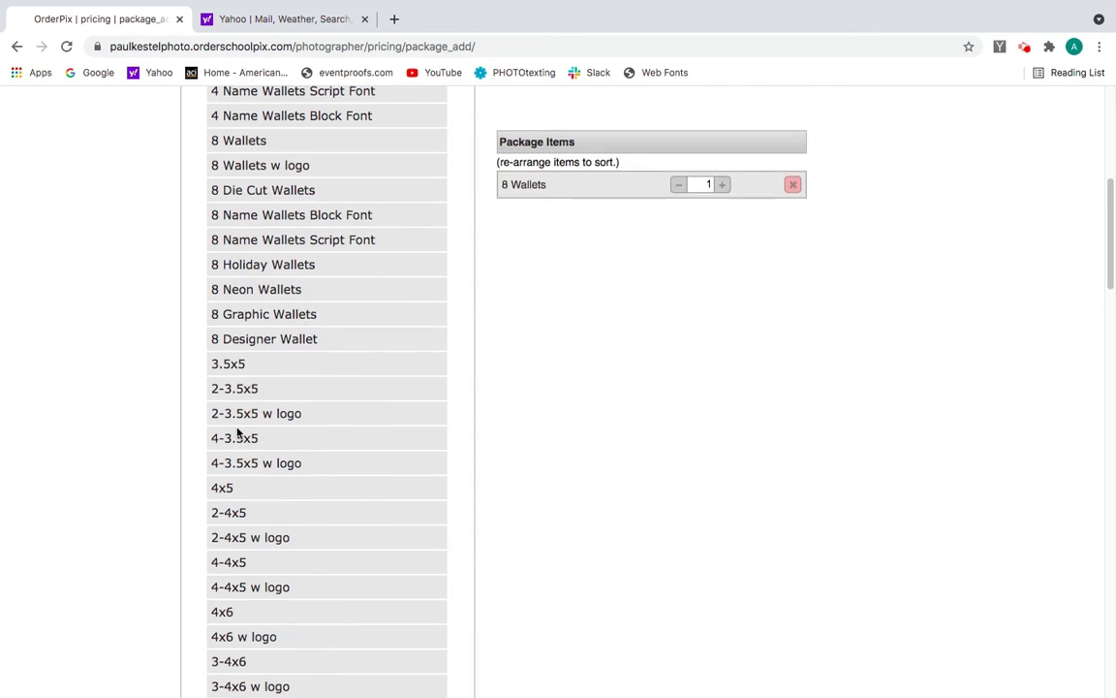
{"action": "left_click_drag", "start_coordinate": [249, 428], "coordinate": [576, 184]}
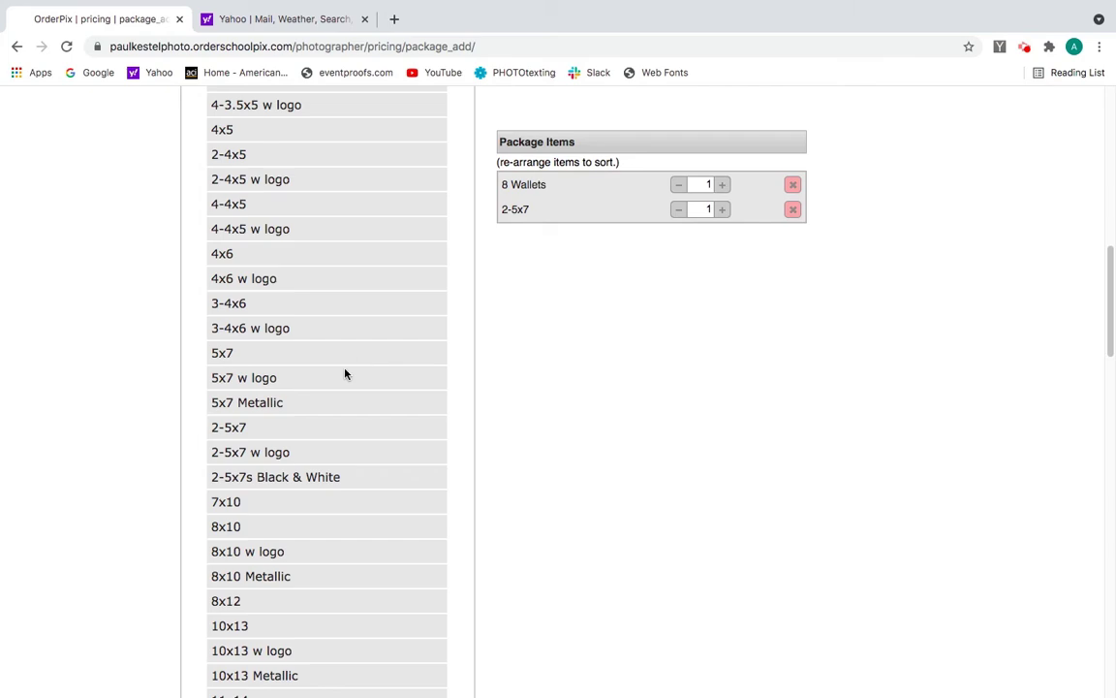
{"action": "left_click_drag", "start_coordinate": [287, 527], "coordinate": [586, 201]}
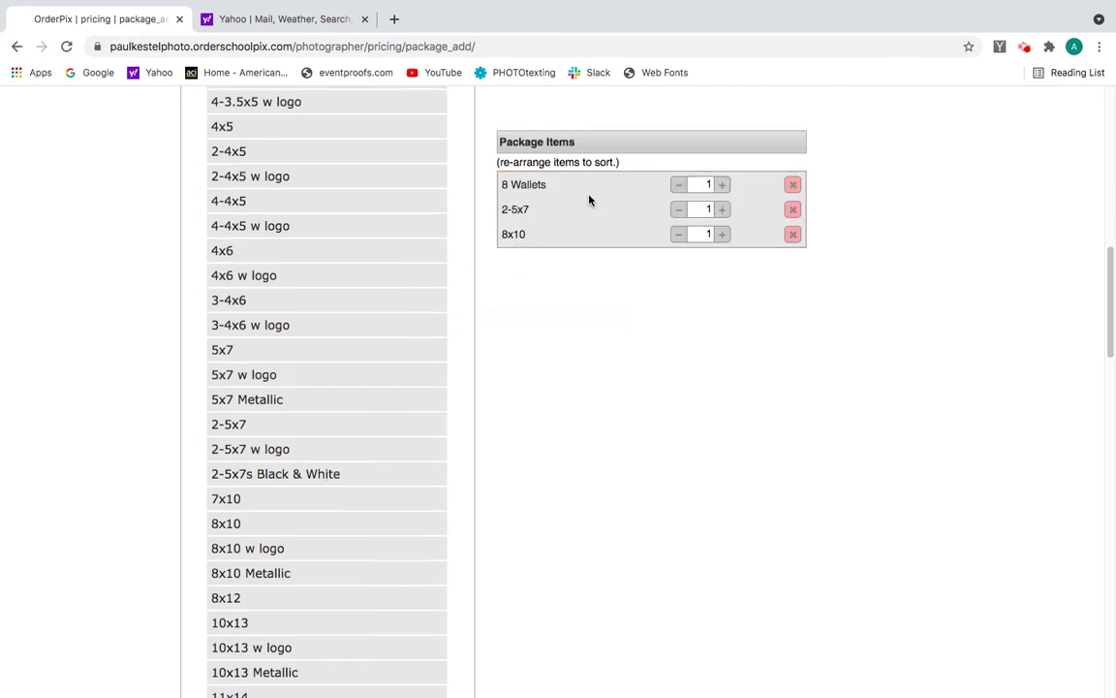
{"action": "scroll", "coordinate": [543, 214], "scroll_direction": "up", "scroll_amount": 10}
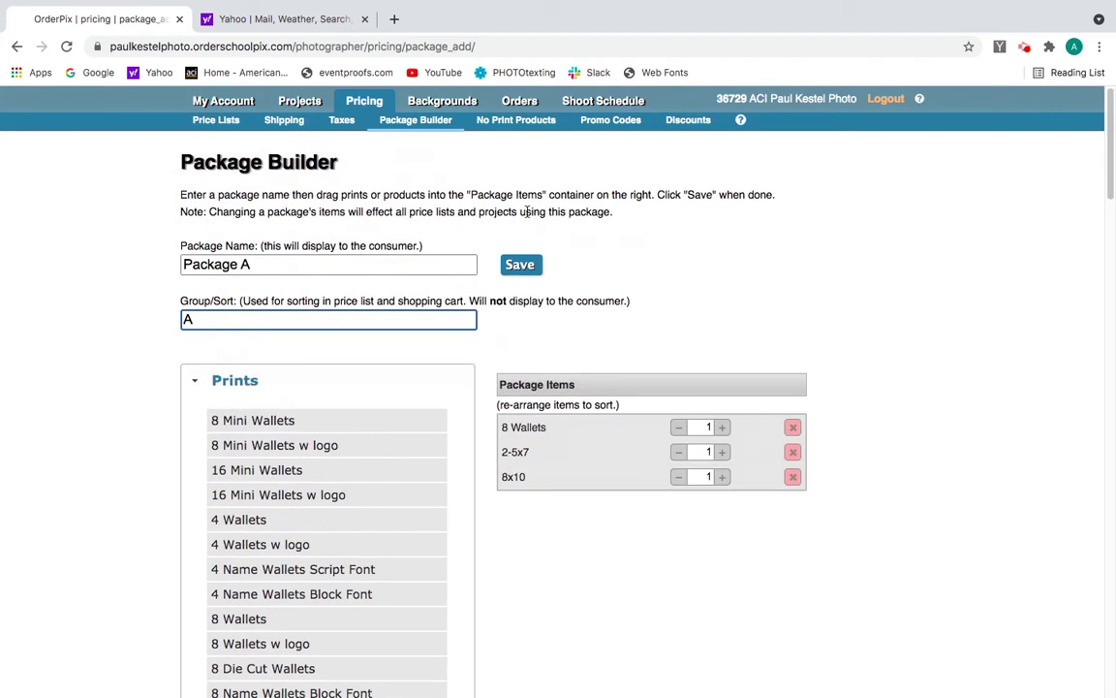
{"action": "left_click", "coordinate": [529, 263]}
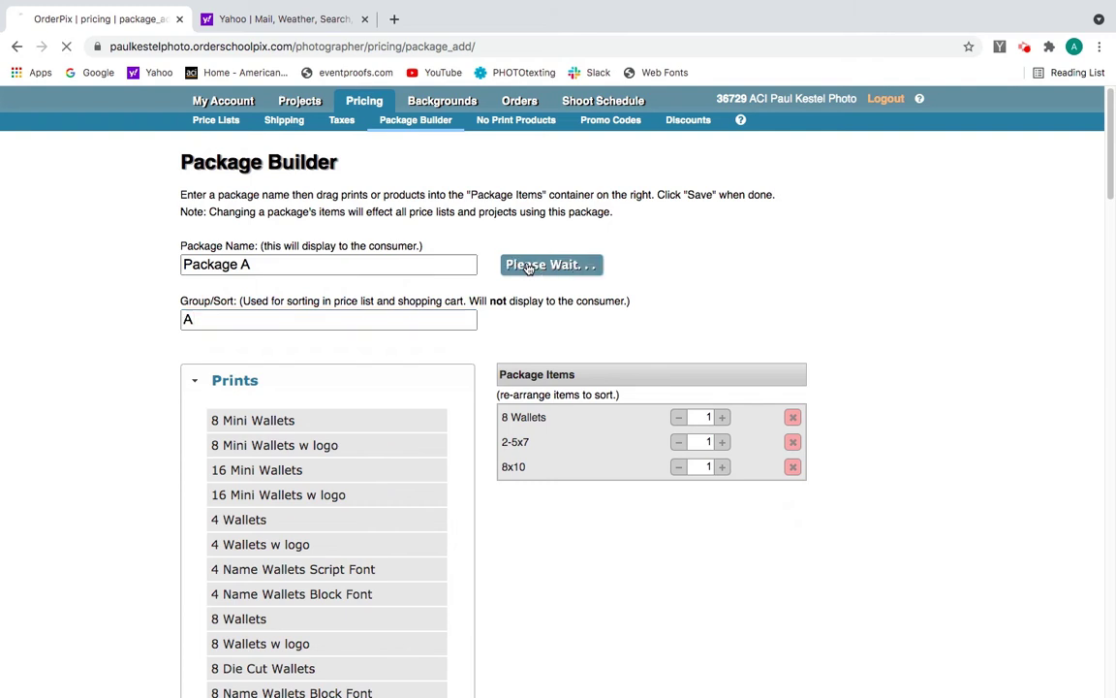
Create a standard package named "Package B" with group/sort value B, and save it
{"action": "left_click", "coordinate": [367, 194]}
{"action": "left_click", "coordinate": [405, 257]}
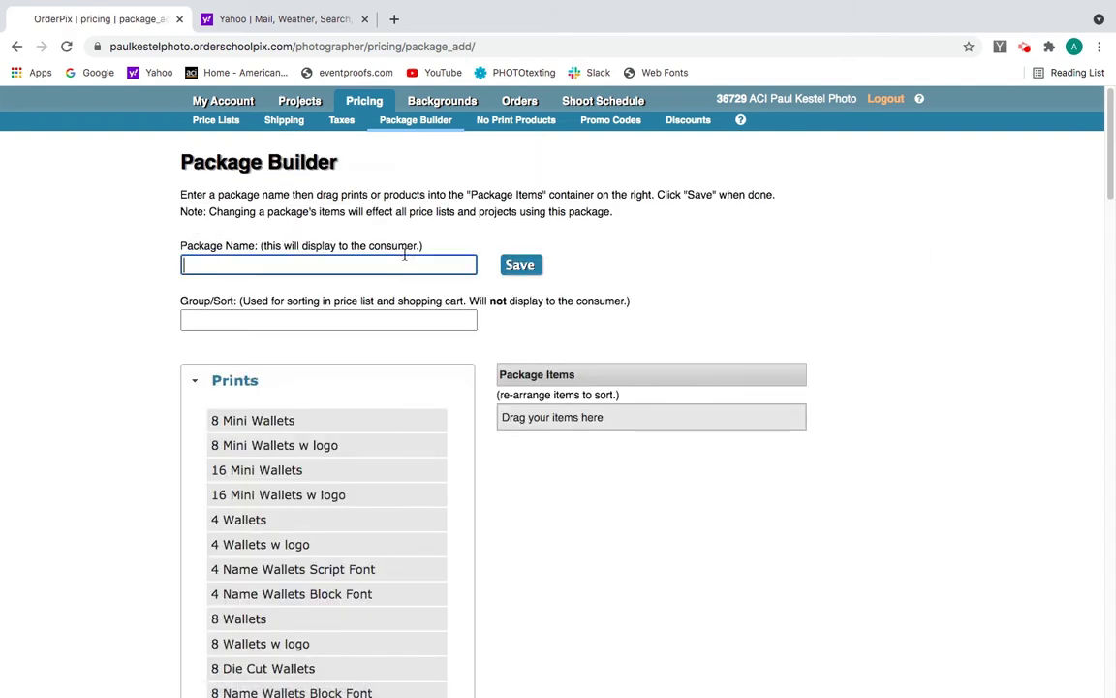
{"action": "type", "text": "Package"}
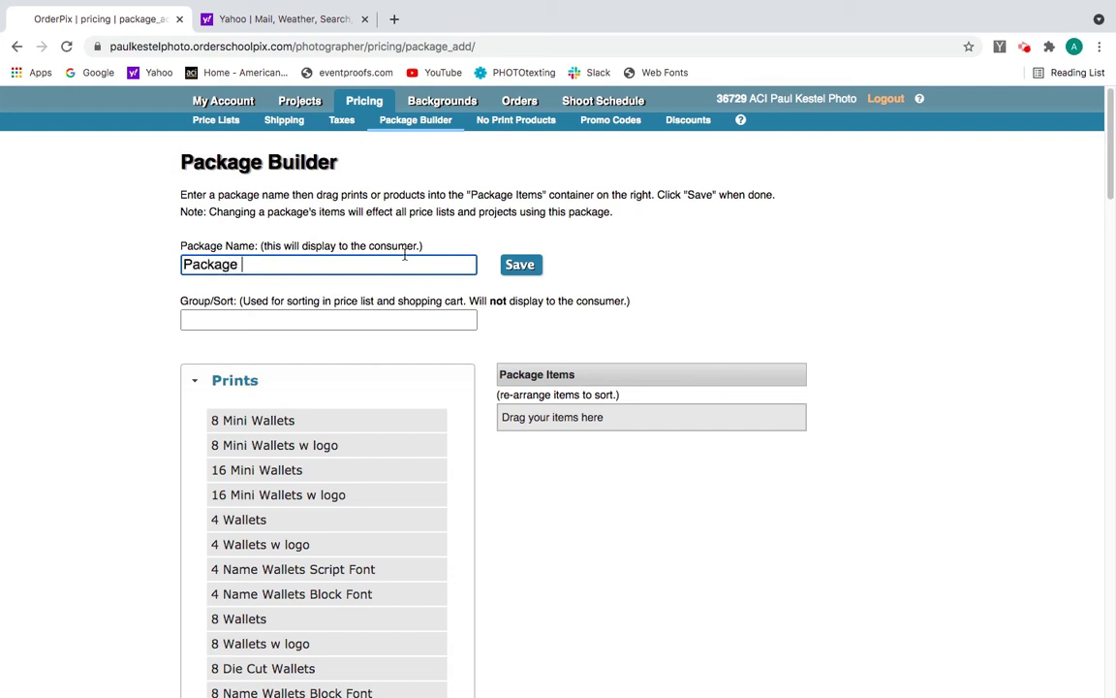
{"action": "type", "text": " B"}
{"action": "left_click", "coordinate": [316, 318]}
{"action": "type", "text": "B"}
{"action": "left_click", "coordinate": [520, 265]}
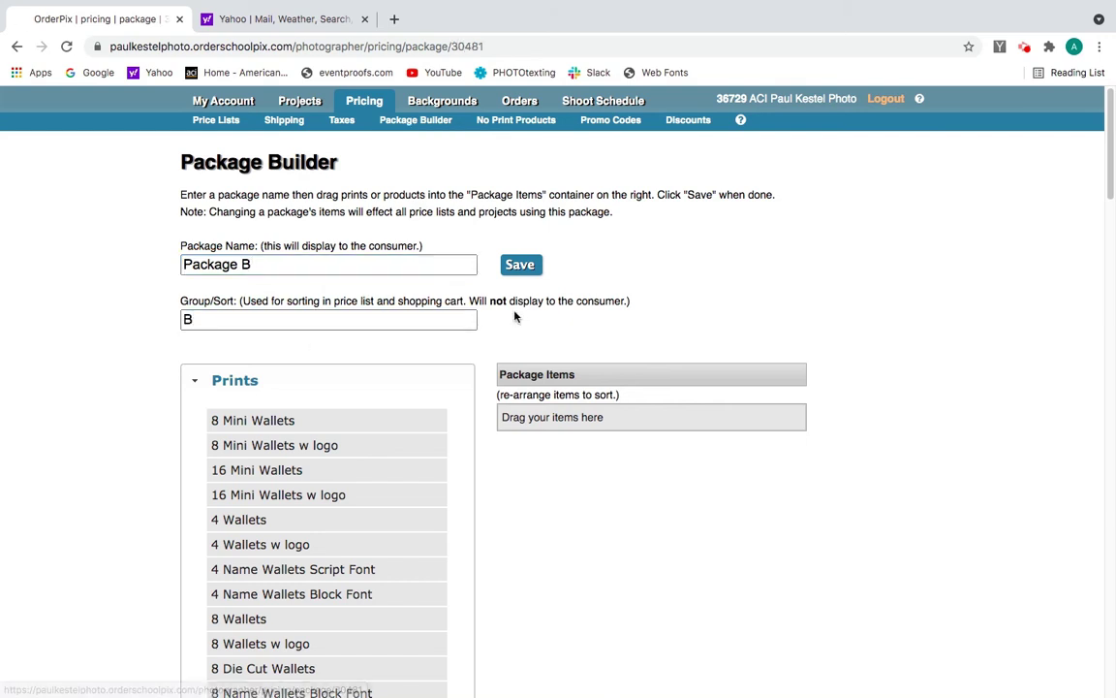
Add two 8 Wallets and one 2-5x7 to Package B, and save the package
{"action": "scroll", "coordinate": [281, 374], "scroll_direction": "down", "scroll_amount": 2}
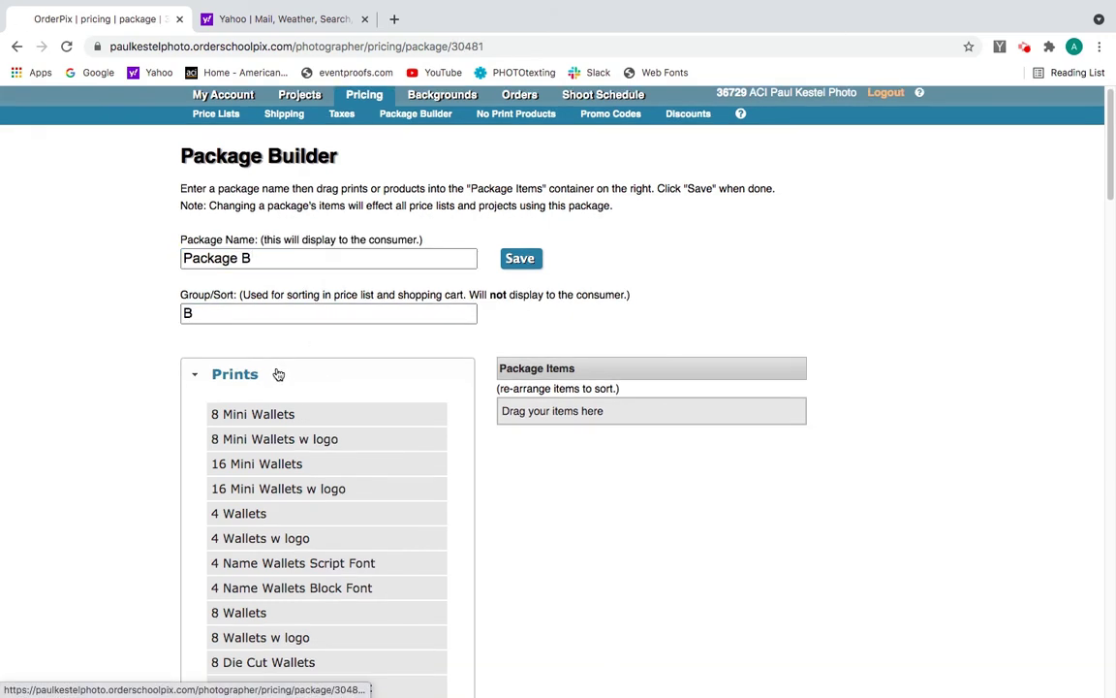
{"action": "left_click_drag", "start_coordinate": [224, 590], "coordinate": [600, 386]}
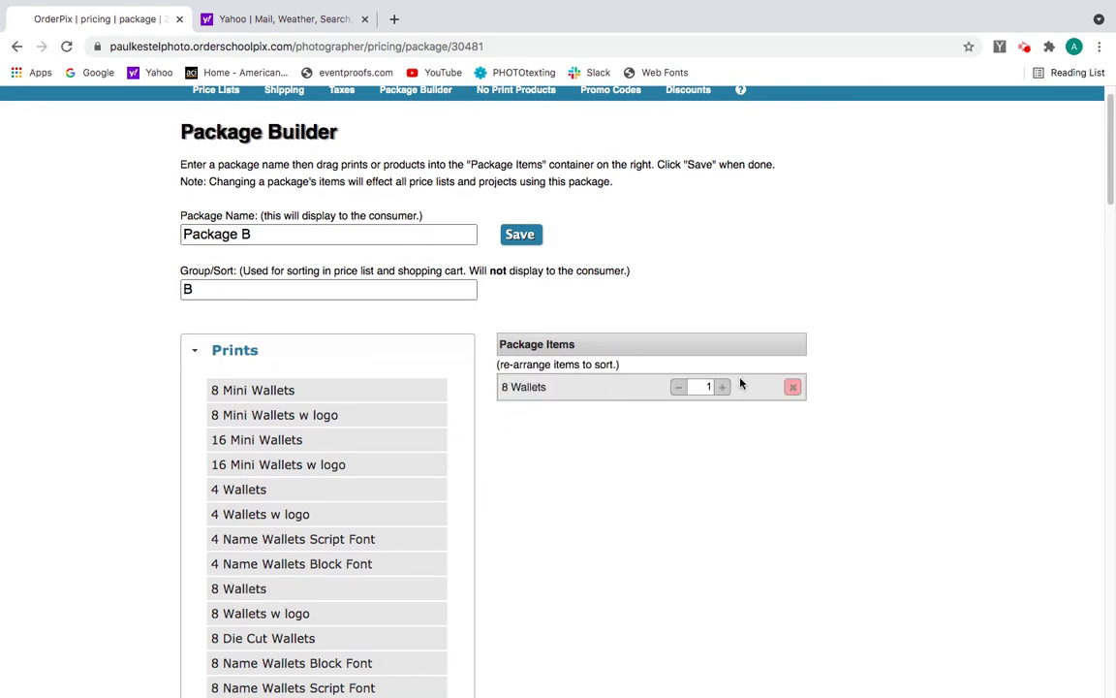
{"action": "left_click", "coordinate": [723, 388]}
{"action": "scroll", "coordinate": [306, 456], "scroll_direction": "down", "scroll_amount": 5}
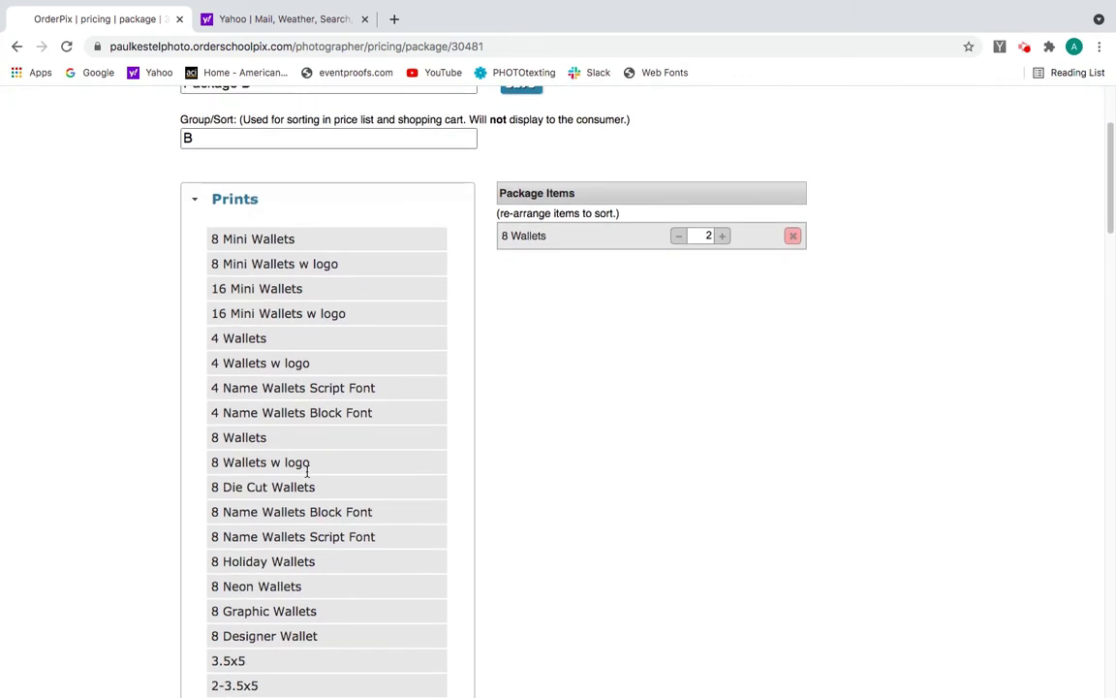
{"action": "scroll", "coordinate": [294, 480], "scroll_direction": "down", "scroll_amount": 3}
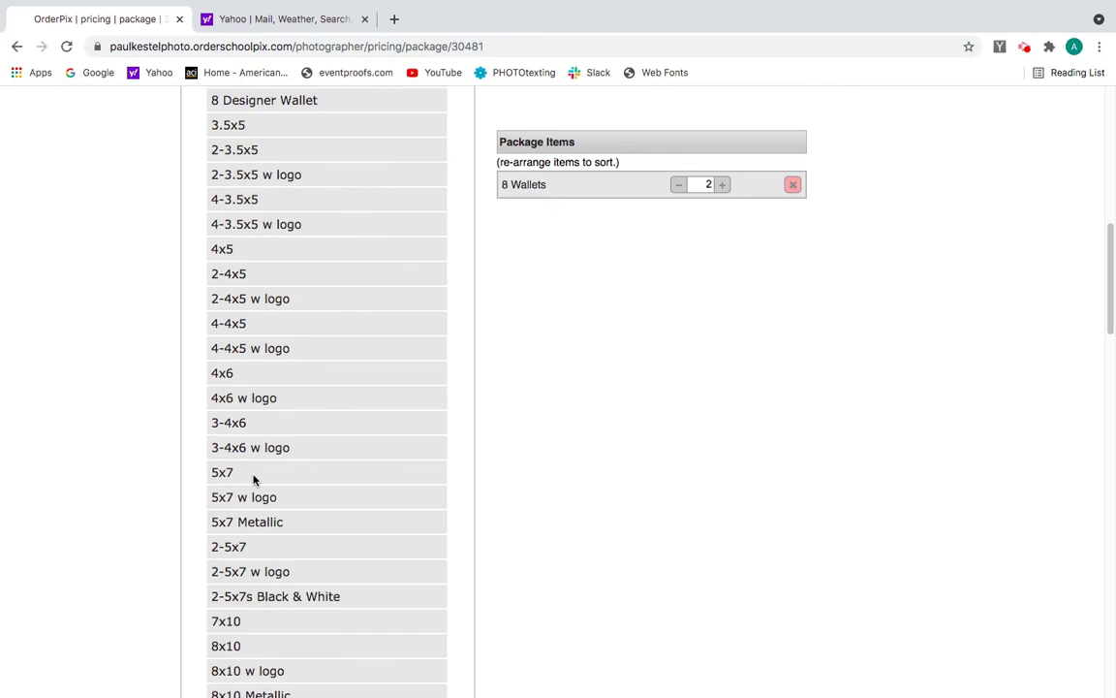
{"action": "left_click_drag", "start_coordinate": [248, 547], "coordinate": [563, 192]}
{"action": "scroll", "coordinate": [571, 212], "scroll_direction": "up", "scroll_amount": 8}
{"action": "left_click", "coordinate": [520, 263]}
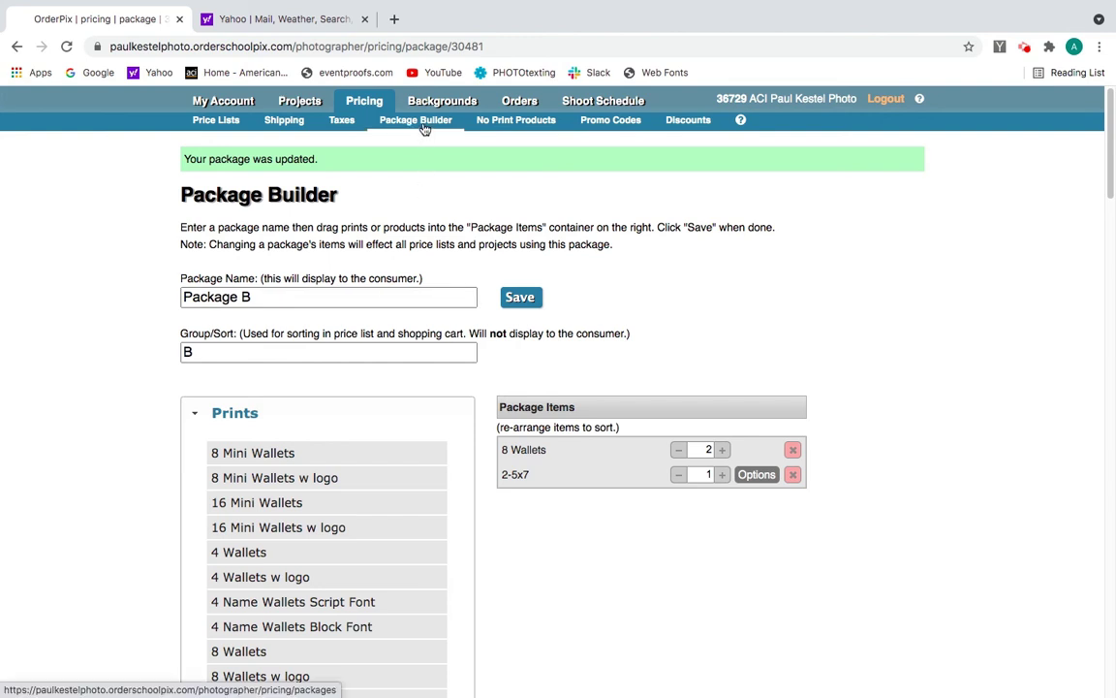
In the Demo price list, set package 3's prepay/batch price to 20 and its re-order price to 25.00
{"action": "left_click", "coordinate": [369, 103]}
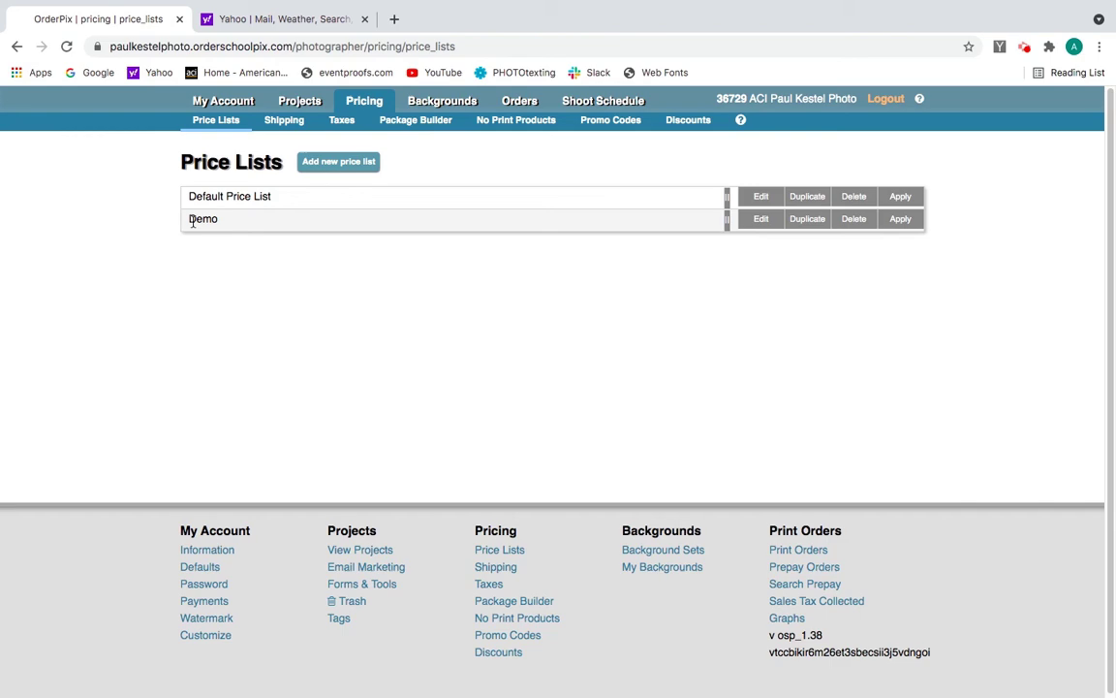
{"action": "left_click", "coordinate": [773, 221]}
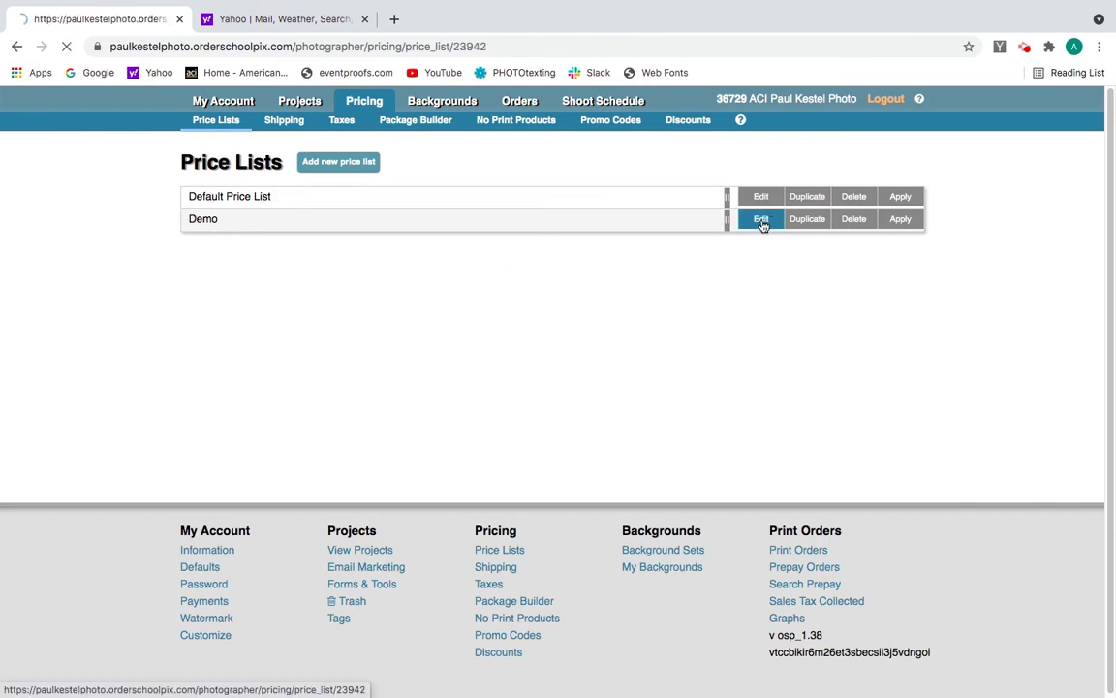
{"action": "left_click", "coordinate": [389, 277]}
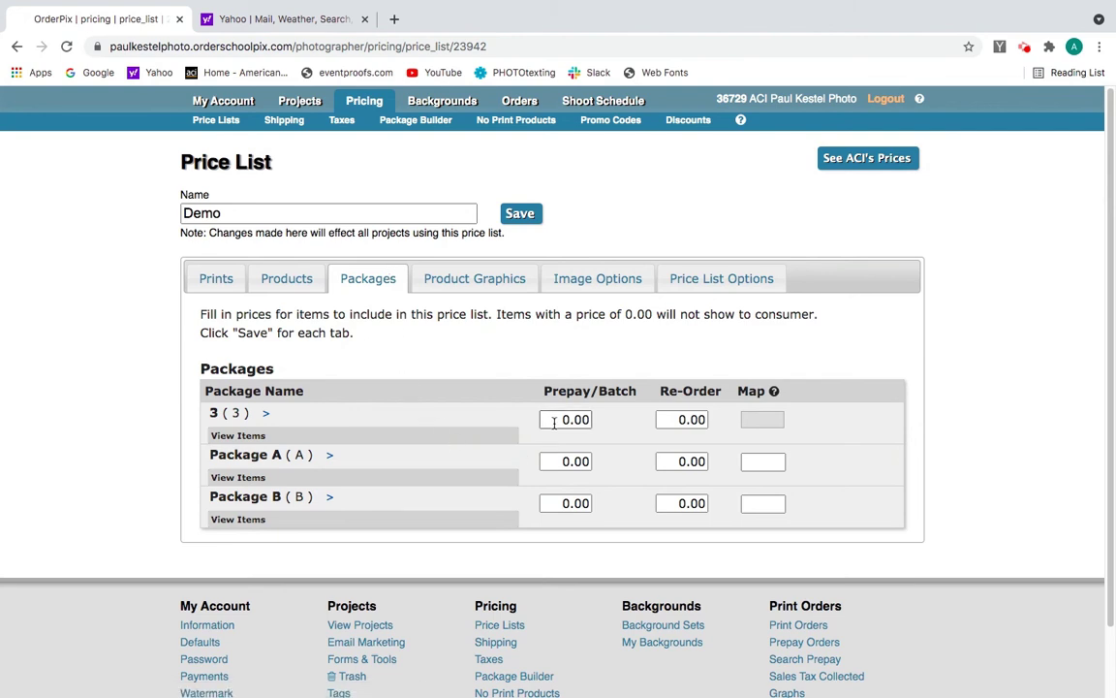
{"action": "left_click", "coordinate": [551, 418]}
{"action": "type", "text": "20"}
{"action": "key", "text": "Tab"}
{"action": "left_click", "coordinate": [677, 419]}
{"action": "double_click", "coordinate": [678, 418]}
{"action": "type", "text": "25"}
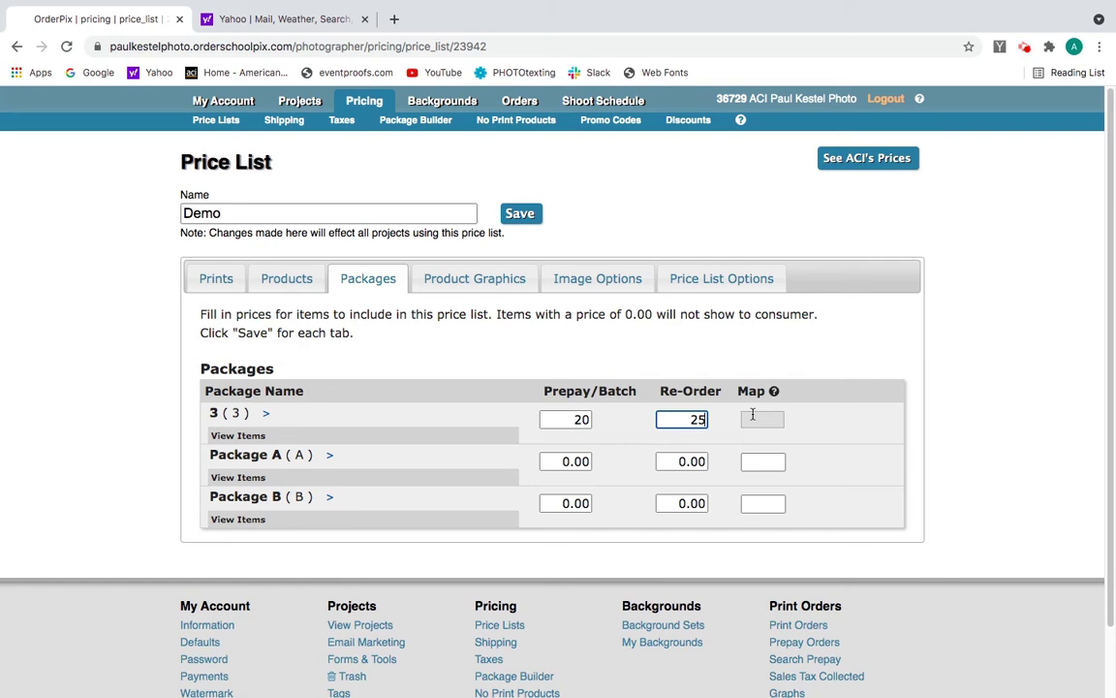
{"action": "type", "text": ".00"}
Set Package A's prepay/batch price to 20.00 and its re-order price to 23.00
{"action": "key", "text": "Tab"}
{"action": "type", "text": "20.00"}
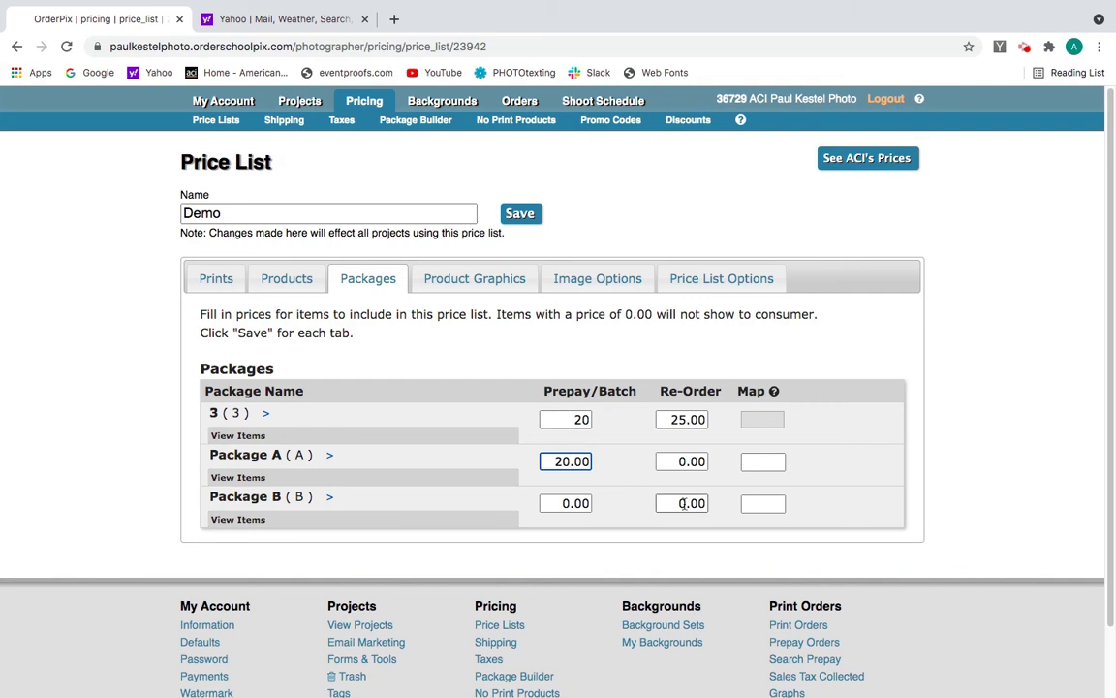
{"action": "key", "text": "Tab"}
{"action": "type", "text": "23.00"}
Set Package B's prepay/batch price to 15.00 and re-order price to 18.00, and save the price list
{"action": "left_click", "coordinate": [567, 502]}
{"action": "left_click_drag", "start_coordinate": [569, 501], "coordinate": [642, 498]}
{"action": "type", "text": "15.00"}
{"action": "left_click_drag", "start_coordinate": [667, 502], "coordinate": [720, 498]}
{"action": "type", "text": "18.00"}
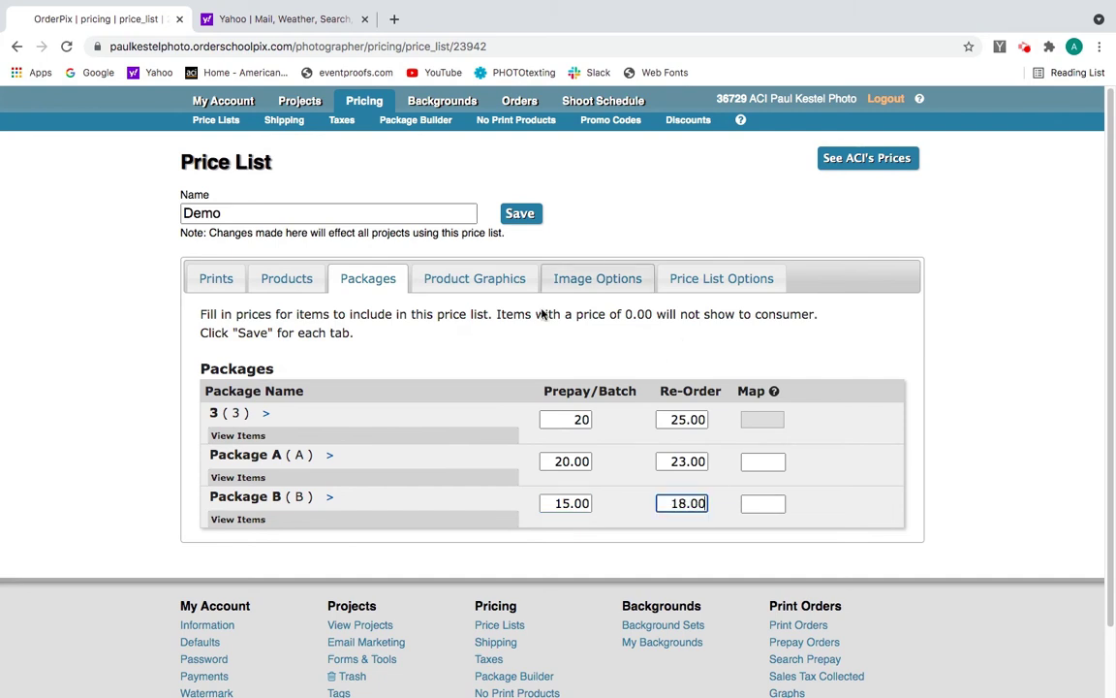
{"action": "left_click", "coordinate": [527, 213]}
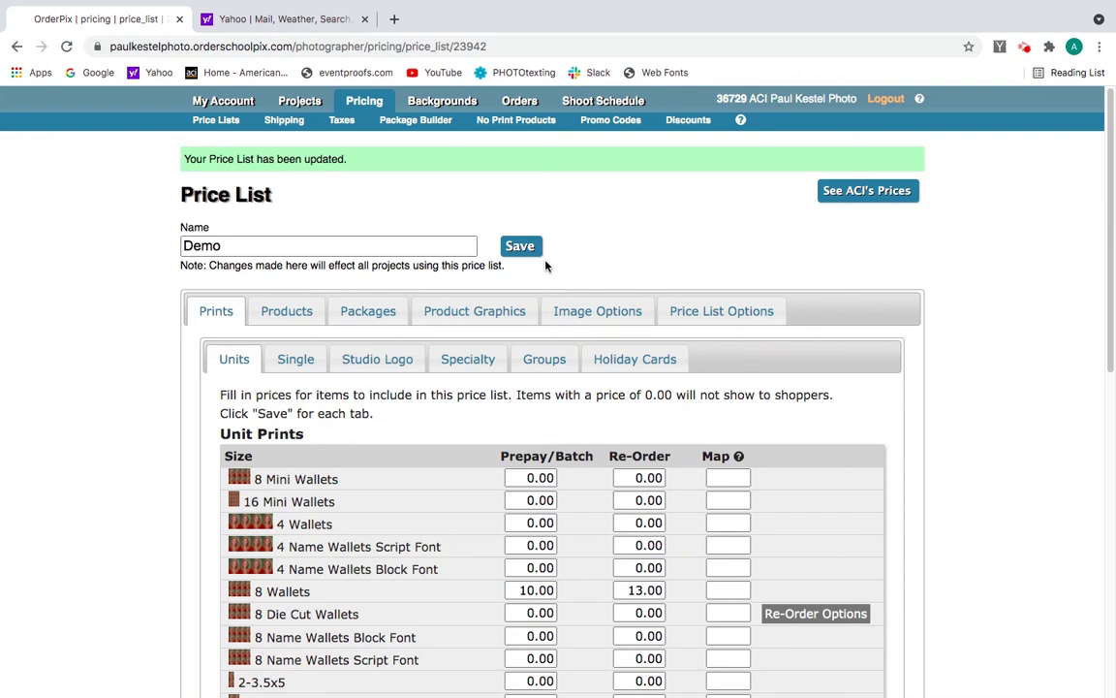
Open a new no print product form and review its identification, graphic, limitation, message and shipping options
{"action": "left_click", "coordinate": [509, 124]}
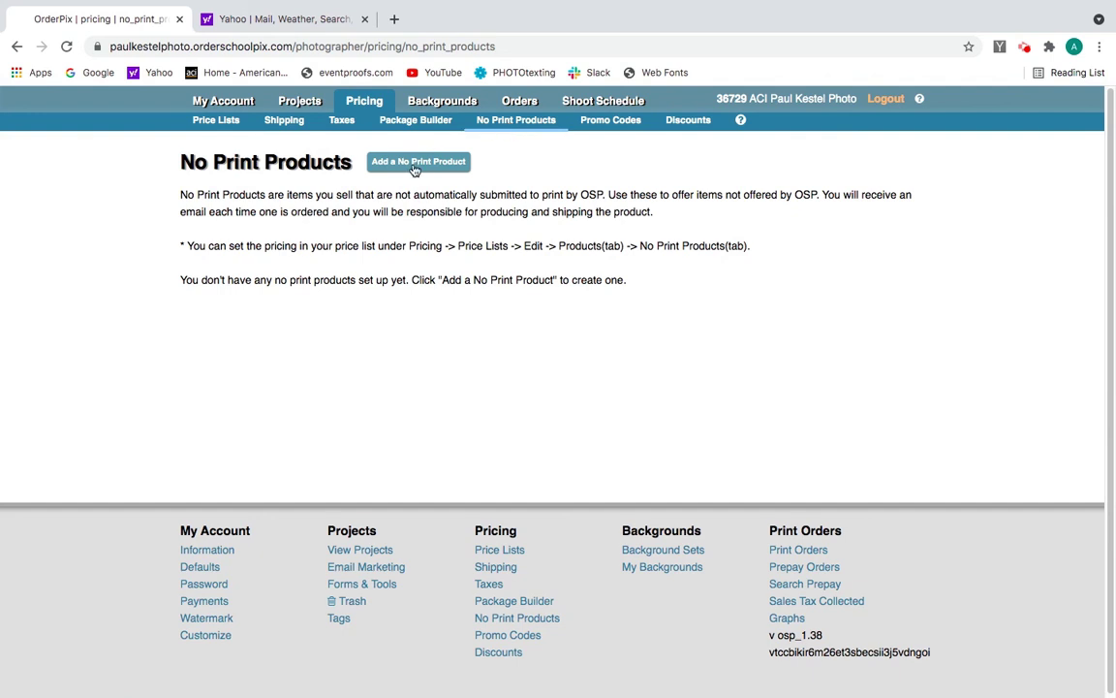
{"action": "left_click", "coordinate": [378, 155]}
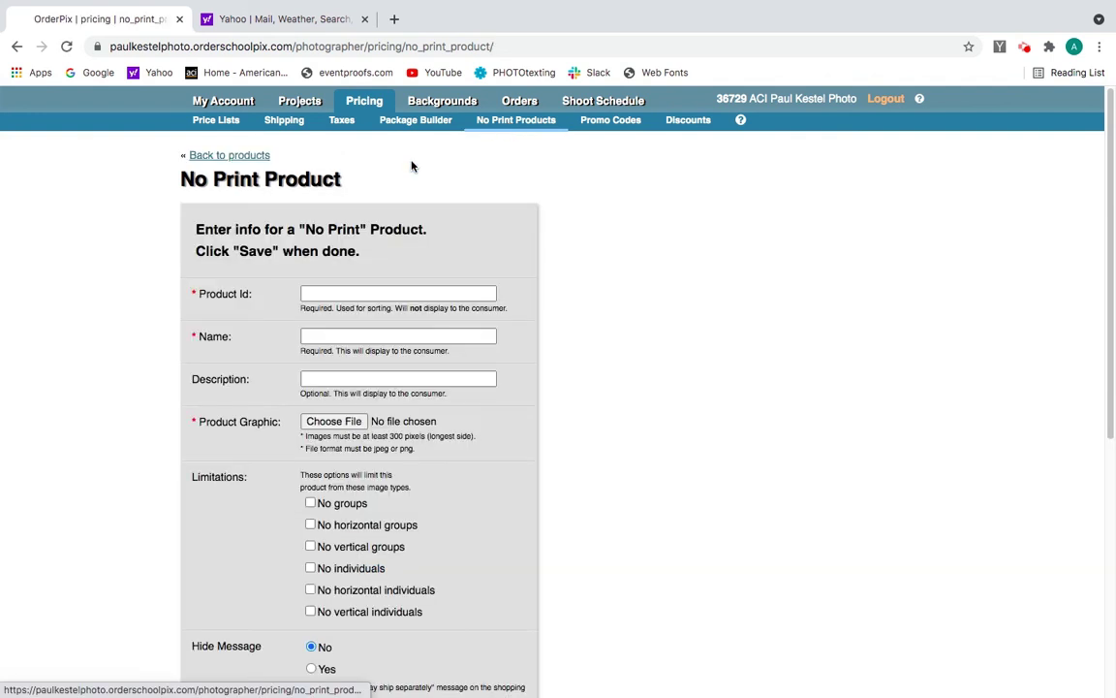
{"action": "scroll", "coordinate": [358, 194], "scroll_direction": "down", "scroll_amount": 1}
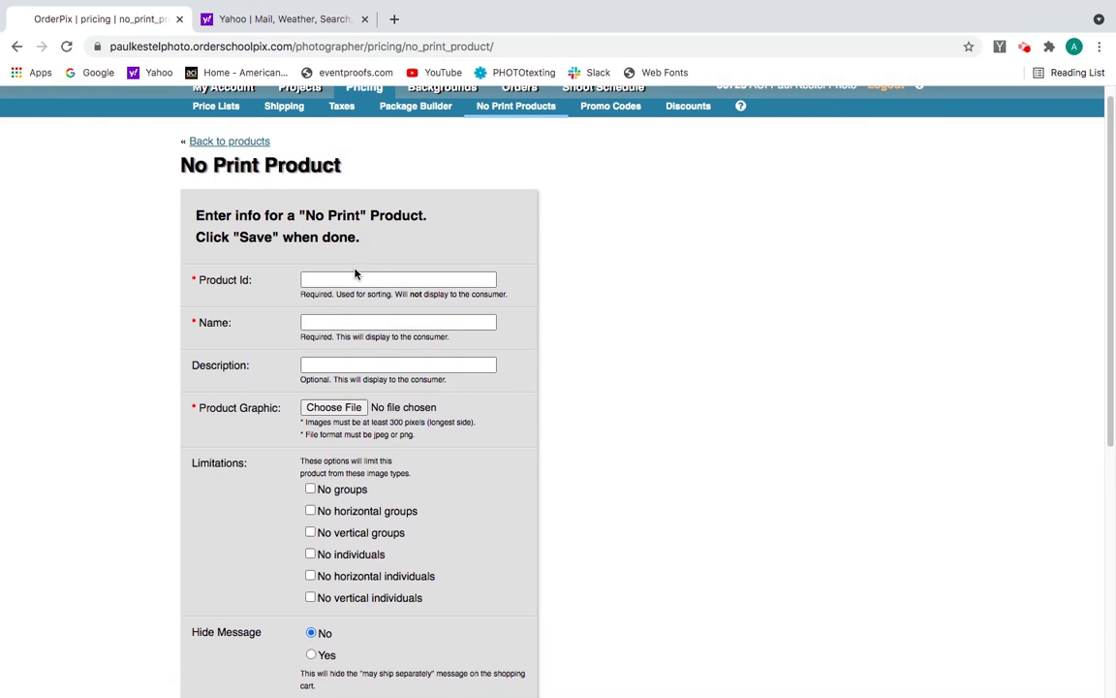
{"action": "scroll", "coordinate": [340, 275], "scroll_direction": "down", "scroll_amount": 1}
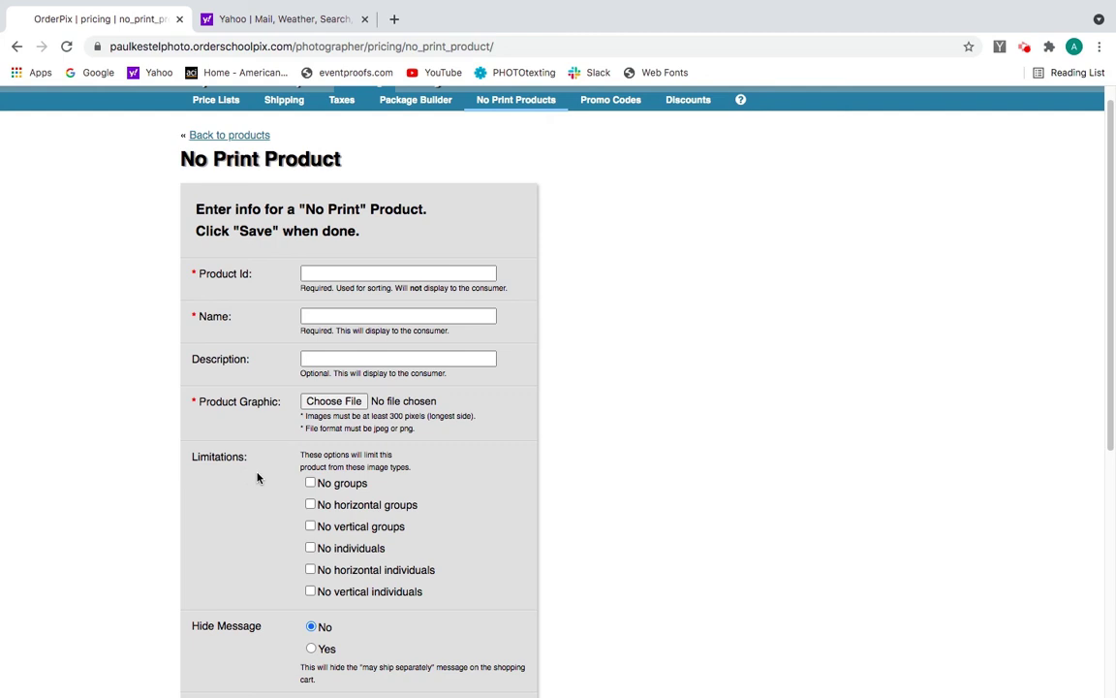
{"action": "scroll", "coordinate": [274, 481], "scroll_direction": "down", "scroll_amount": 5}
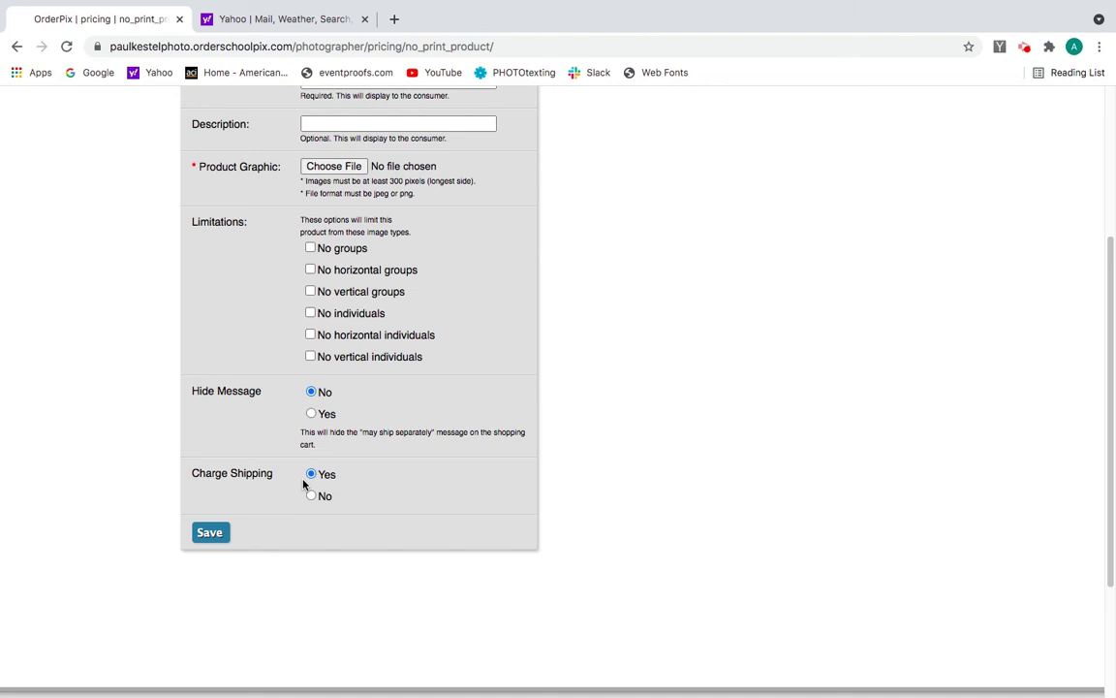
{"action": "scroll", "coordinate": [267, 494], "scroll_direction": "down", "scroll_amount": 4}
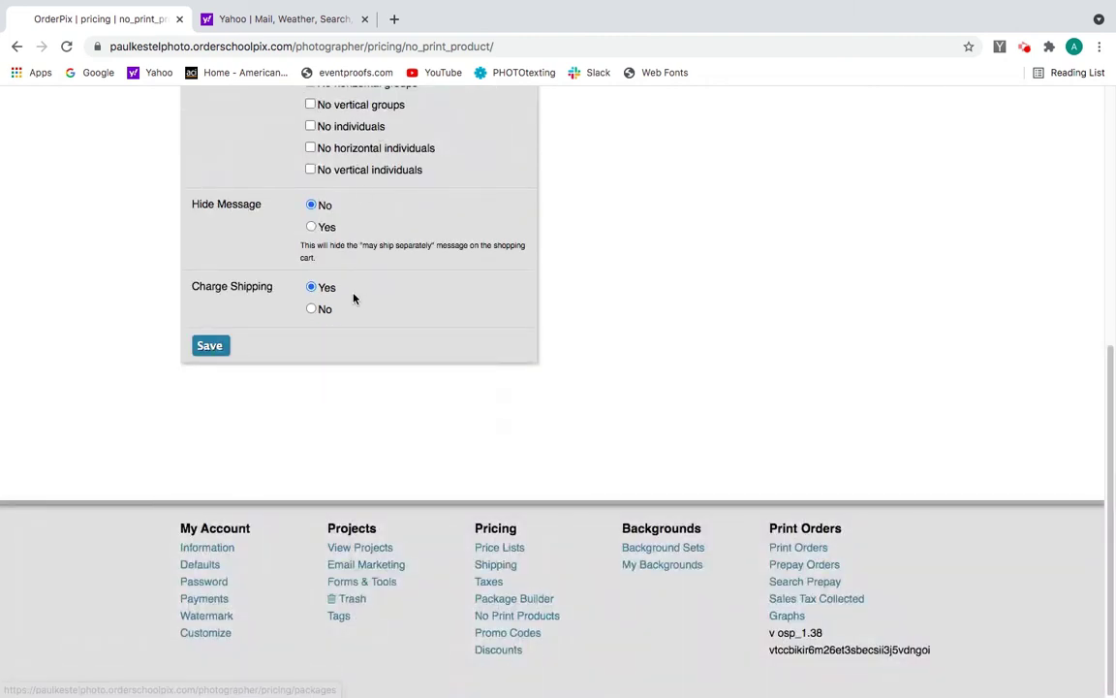
{"action": "scroll", "coordinate": [474, 291], "scroll_direction": "up", "scroll_amount": 8}
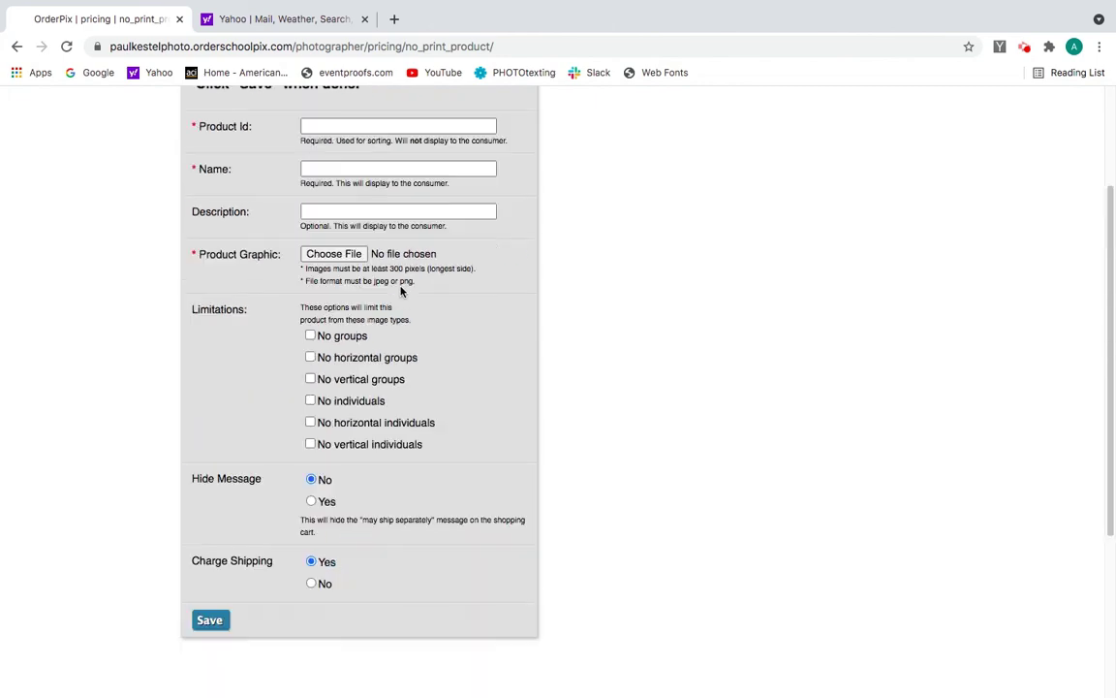
Open the Demo price list's product pricing and view its section for no print products
{"action": "left_click", "coordinate": [369, 102]}
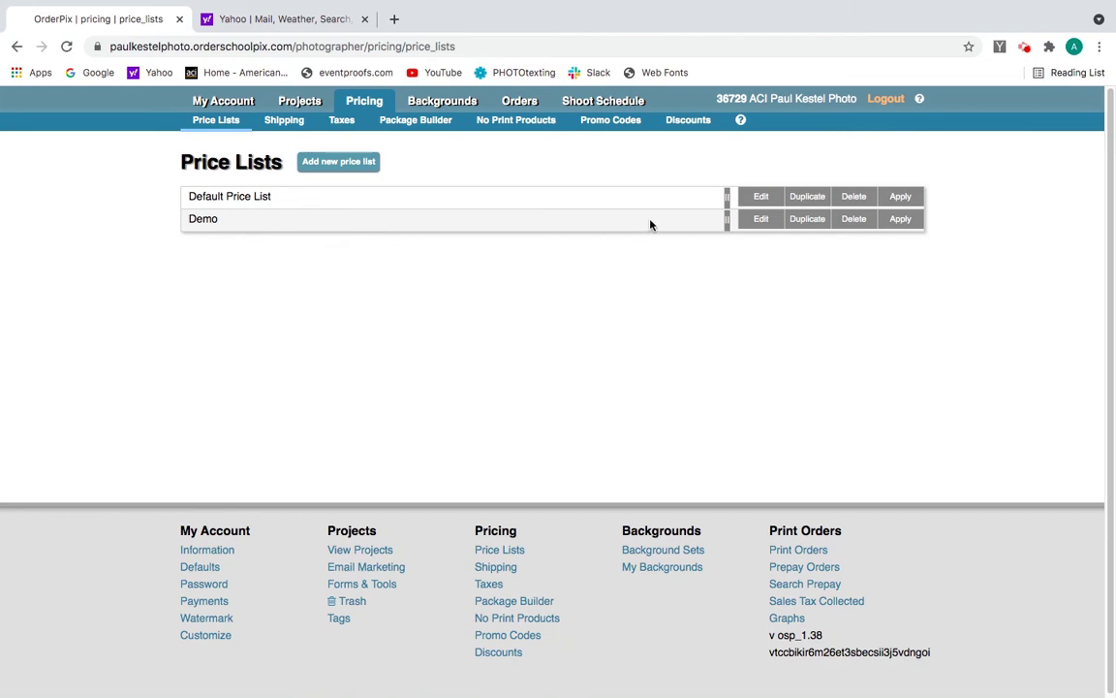
{"action": "left_click", "coordinate": [761, 219]}
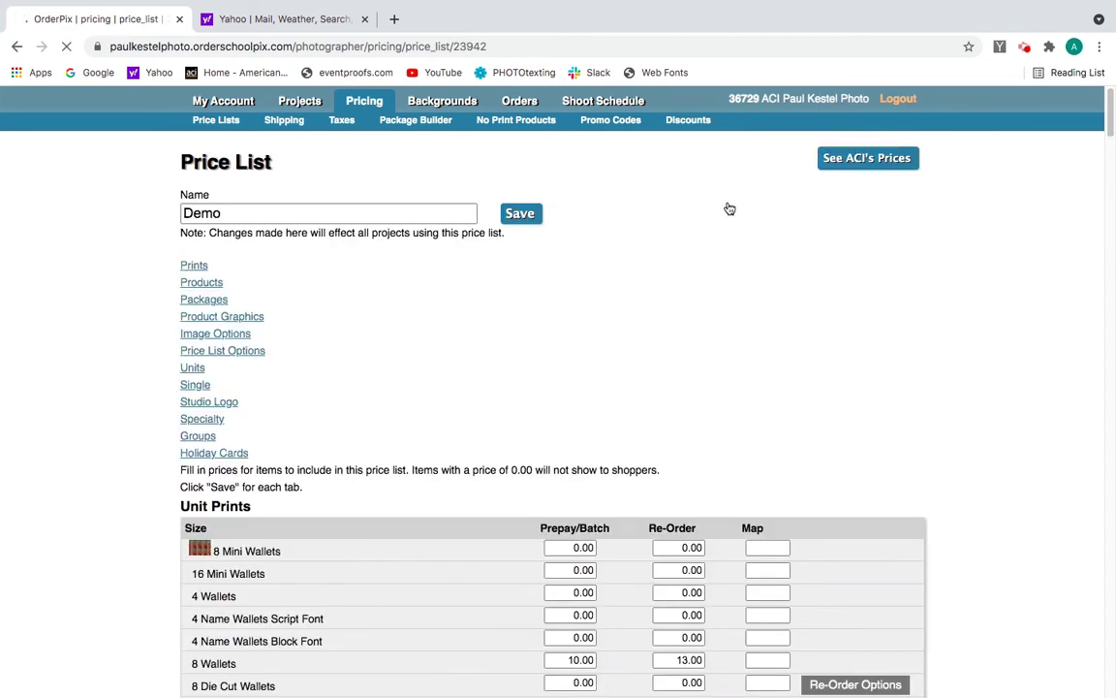
{"action": "left_click", "coordinate": [299, 278]}
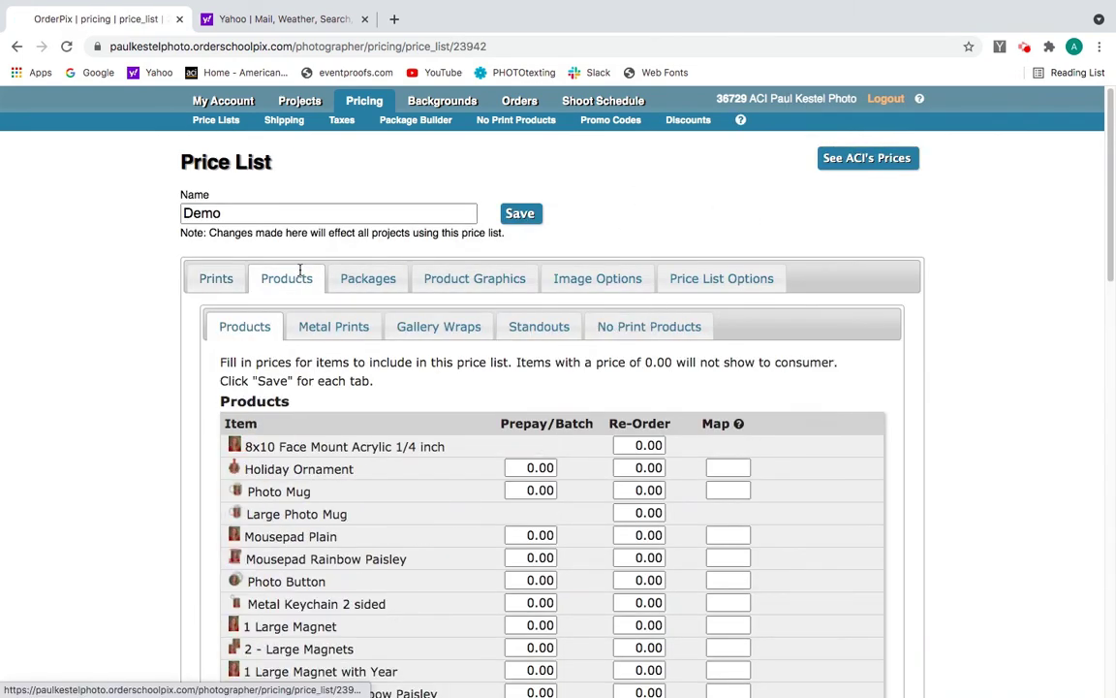
{"action": "left_click", "coordinate": [677, 330]}
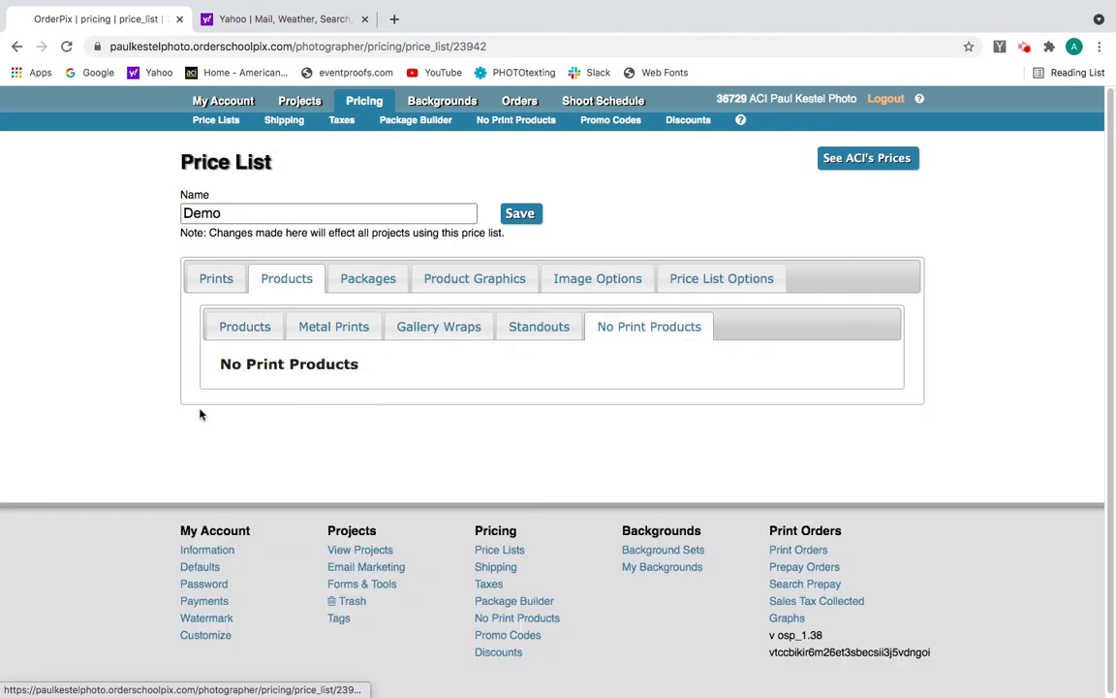